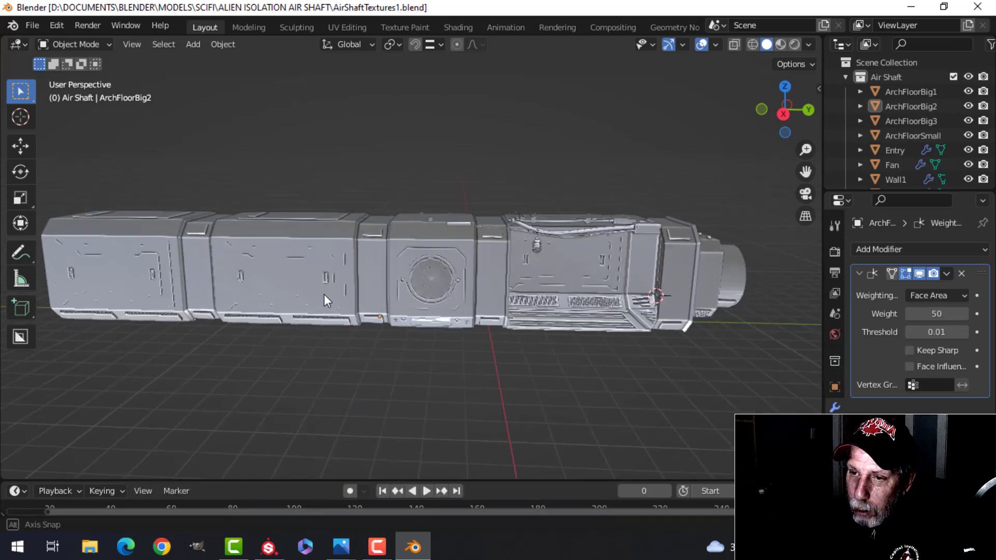
Step: Examine the air shaft's exterior from several angles, including the large and small arch-and-floor sections and their undersides
middle_click_drag(324, 294, 349, 300)
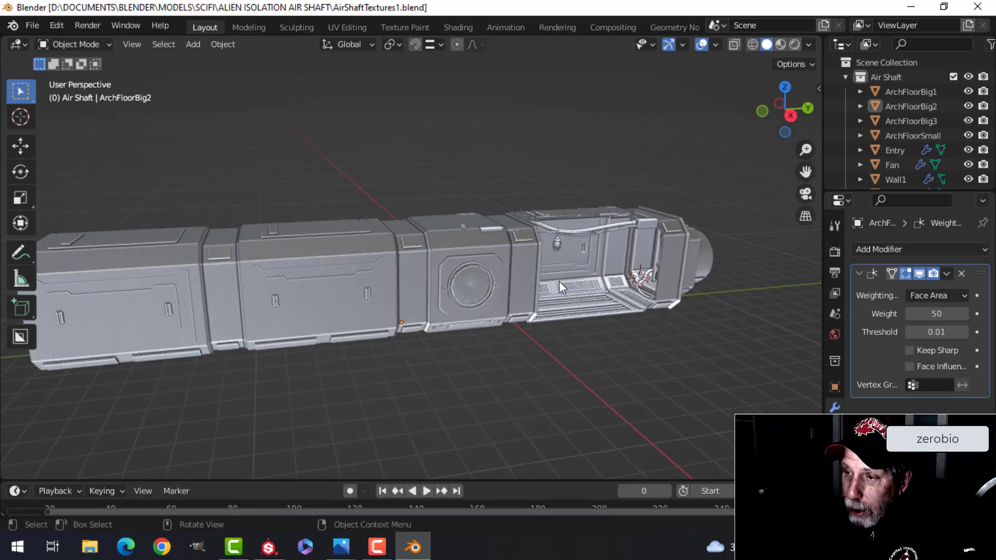
scroll(559, 281, "up", 5)
middle_click_drag(558, 278, 535, 285)
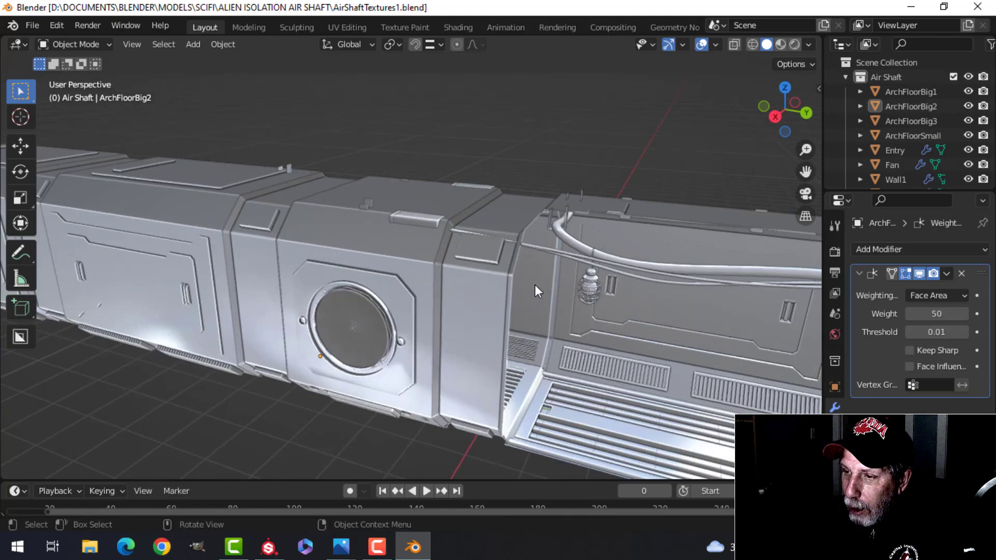
scroll(594, 288, "down", 4)
middle_click_drag(444, 303, 521, 304)
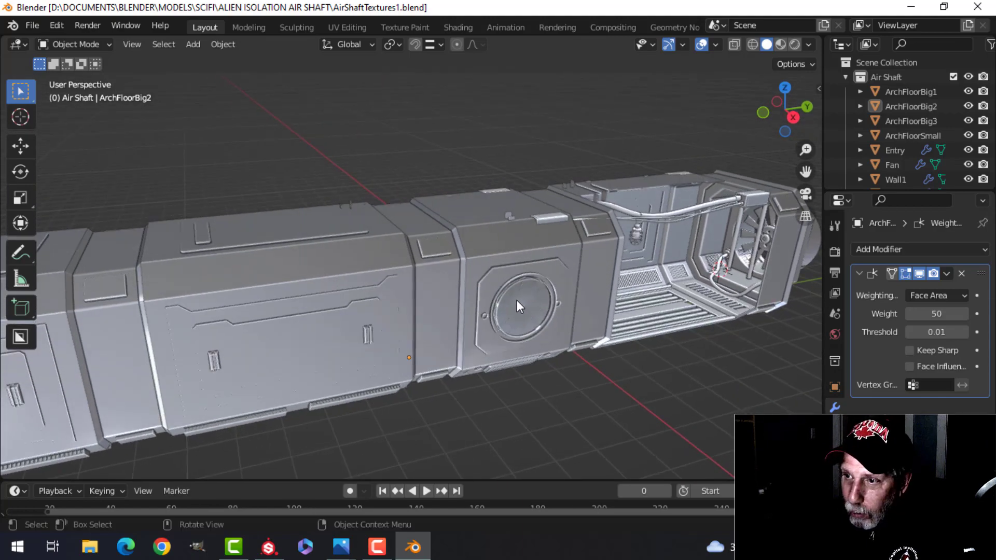
left_click(454, 285)
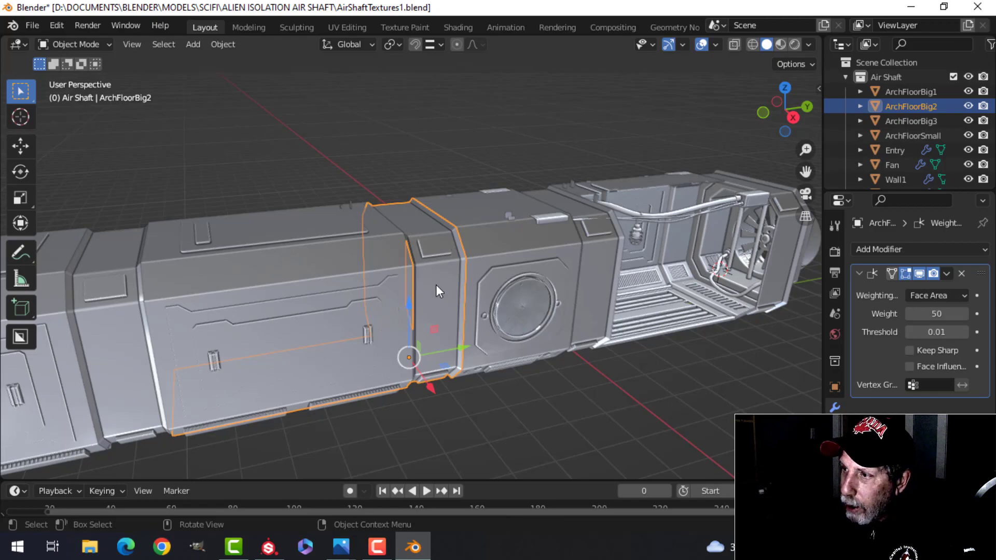
middle_click_drag(400, 386, 394, 307)
left_click(510, 267)
middle_click_drag(510, 267, 421, 309)
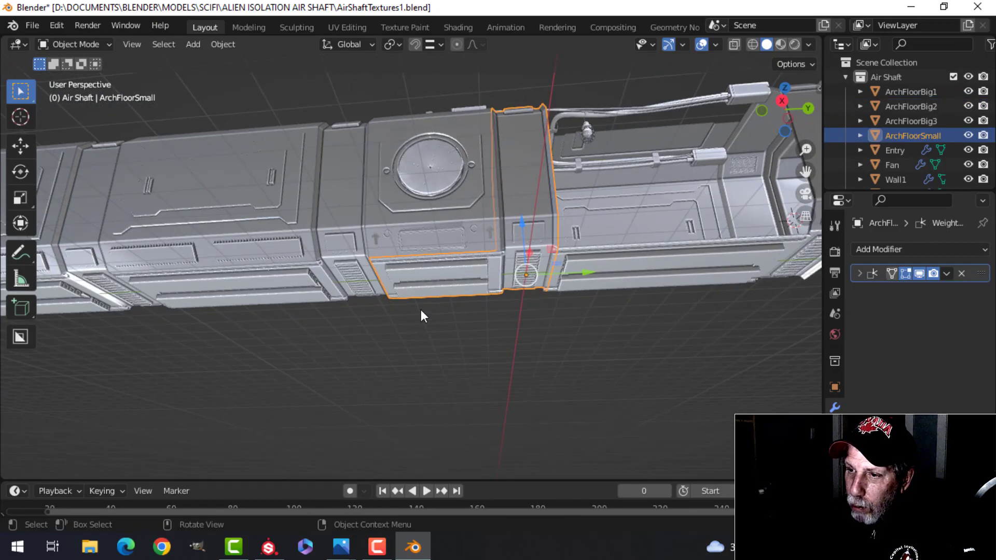
mouse_move(434, 270)
middle_mouse_down()
mouse_move(460, 273)
mouse_move(416, 244)
mouse_move(474, 265)
mouse_move(452, 263)
middle_mouse_up()
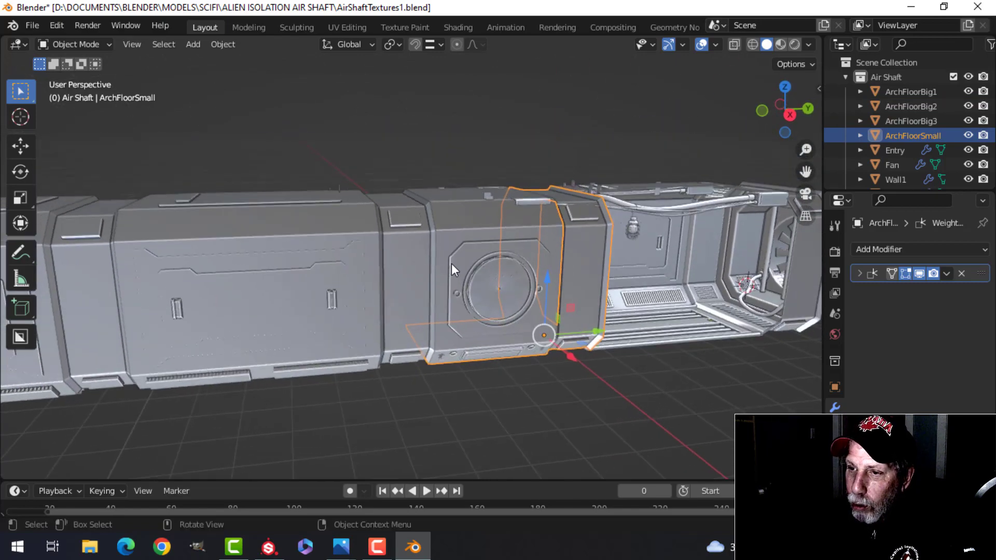
Step: Isolate the large arch-and-floor section ArchFloorBig2 in local view
left_click(403, 250)
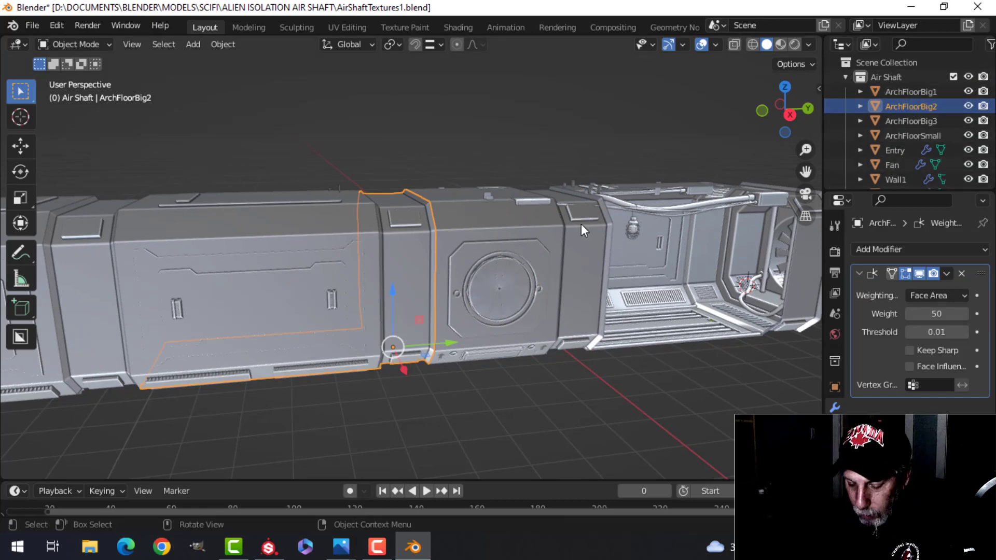
key("KP_Divide")
middle_click_drag(588, 236, 573, 220)
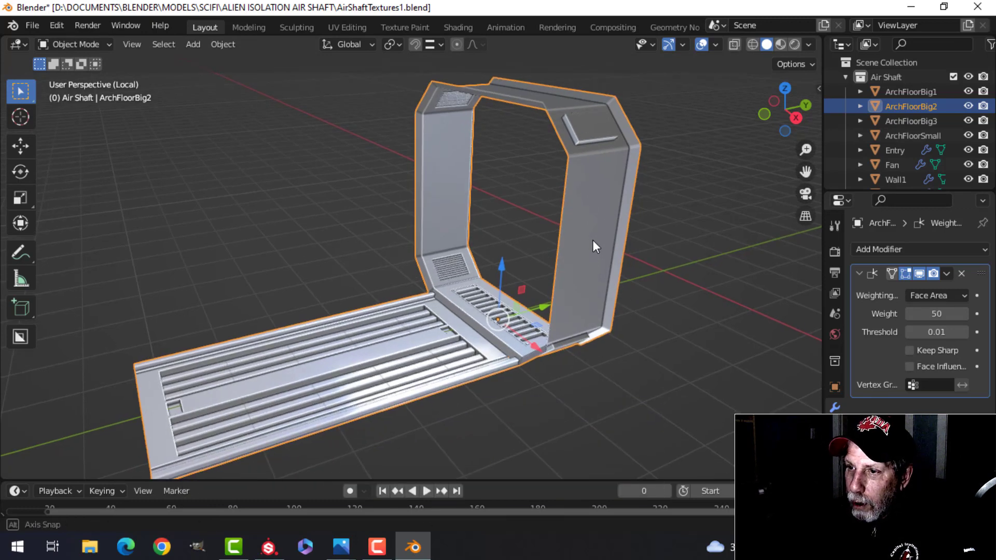
Step: Merge all vertices of the isolated arch-and-floor mesh by distance and clear the selection
key("Tab")
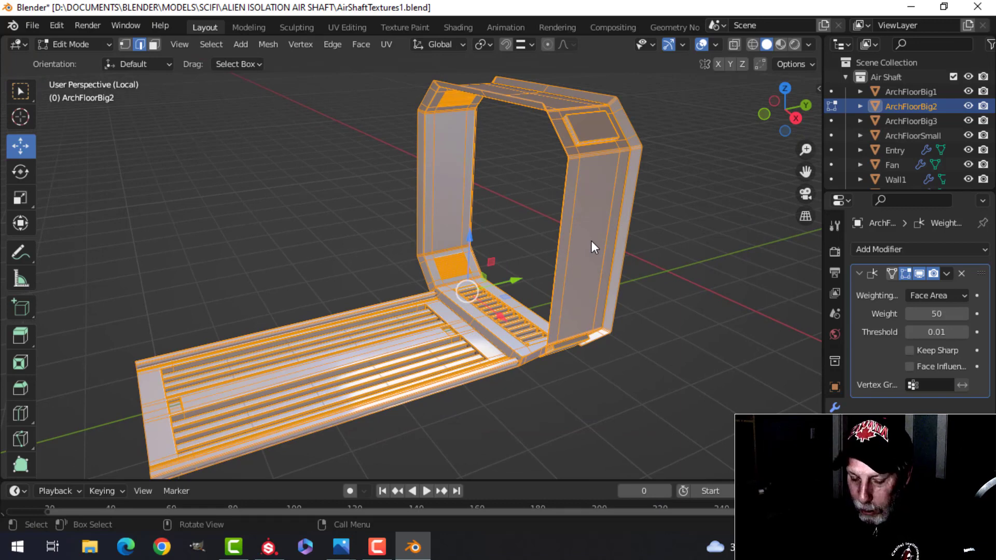
key("m")
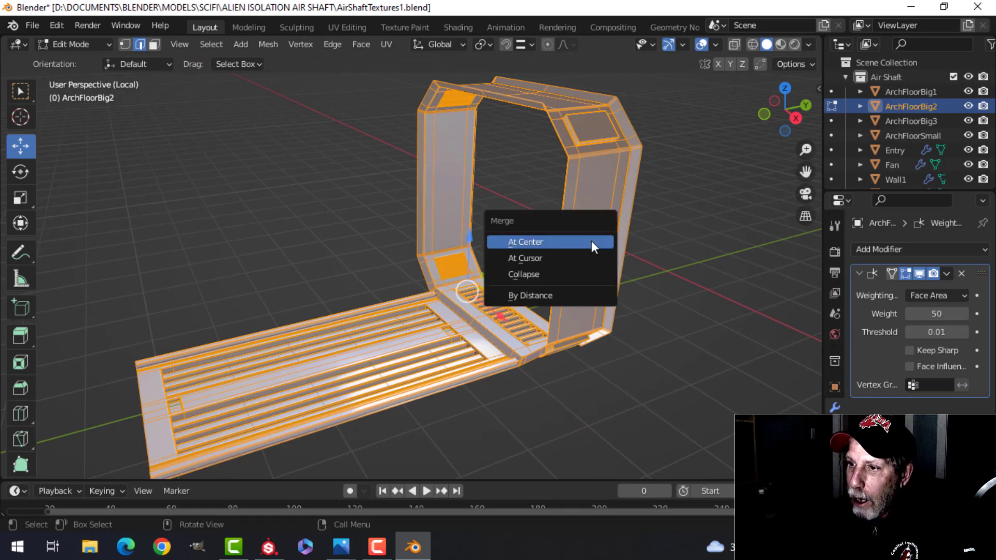
left_click(568, 294)
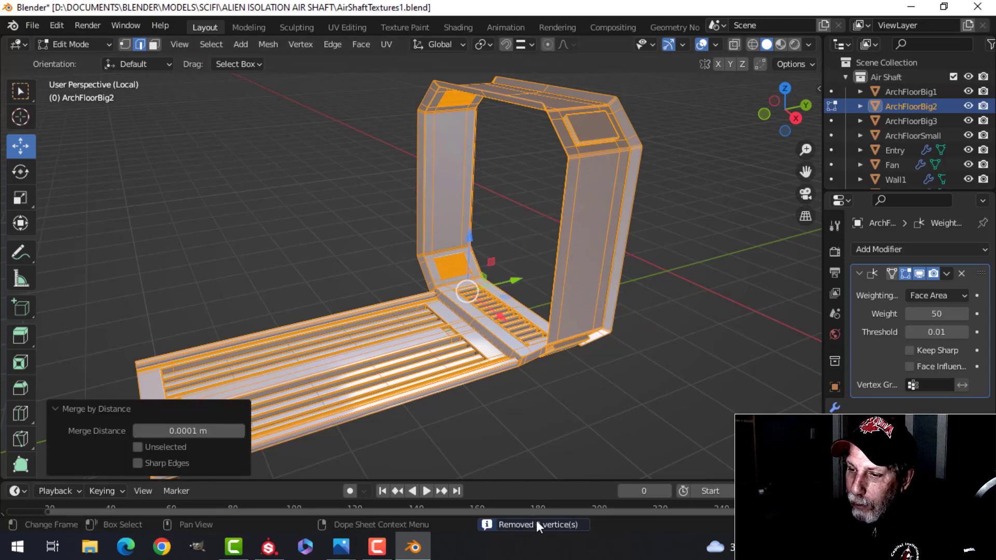
left_click(123, 408)
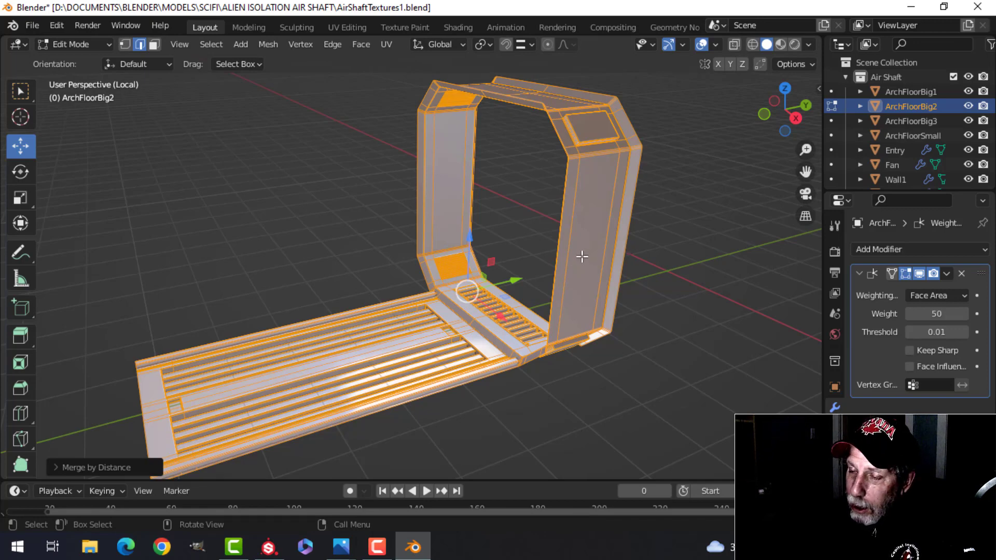
mouse_move(595, 223)
middle_mouse_down()
mouse_move(574, 226)
mouse_move(602, 211)
mouse_move(599, 219)
middle_mouse_up()
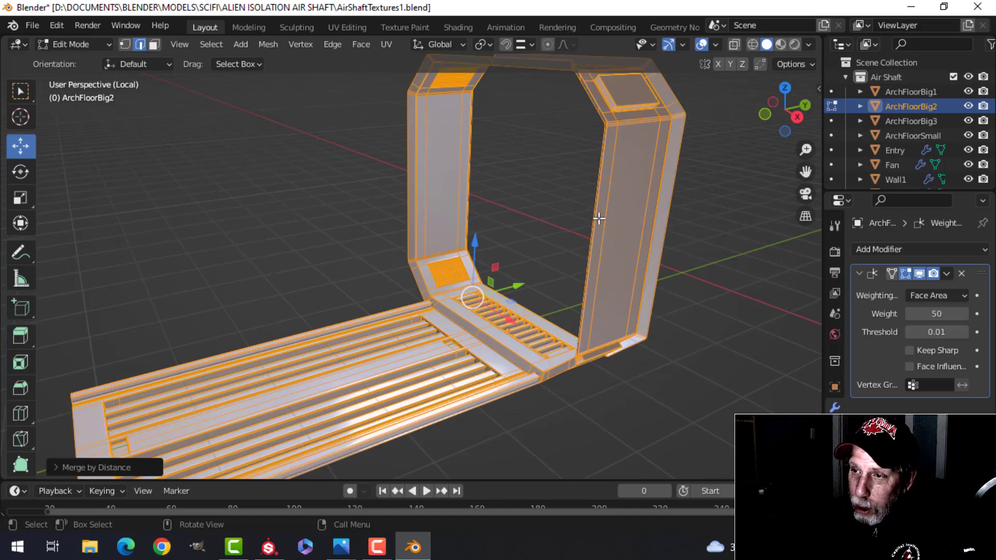
key("alt+a")
middle_click_drag(629, 212, 611, 263)
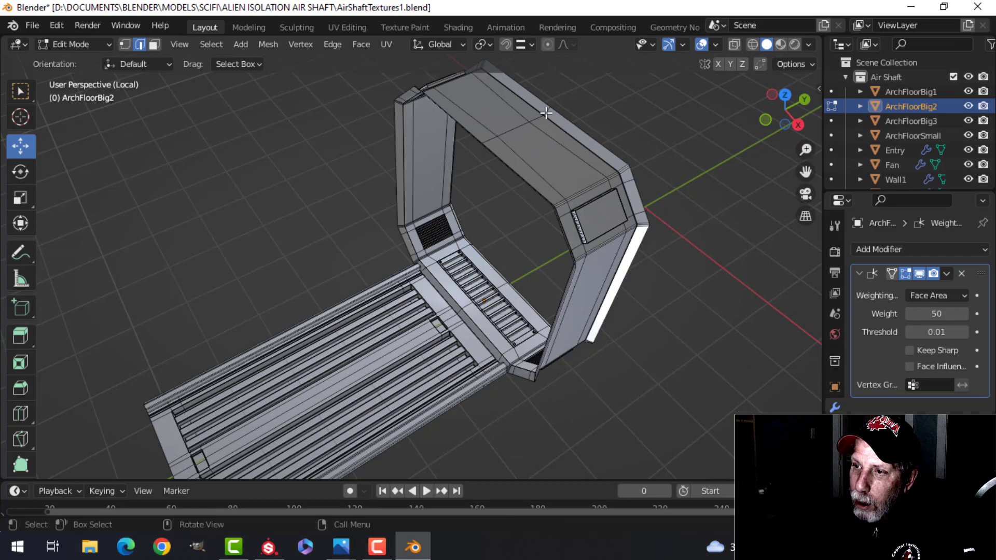
middle_click_drag(562, 130, 602, 187)
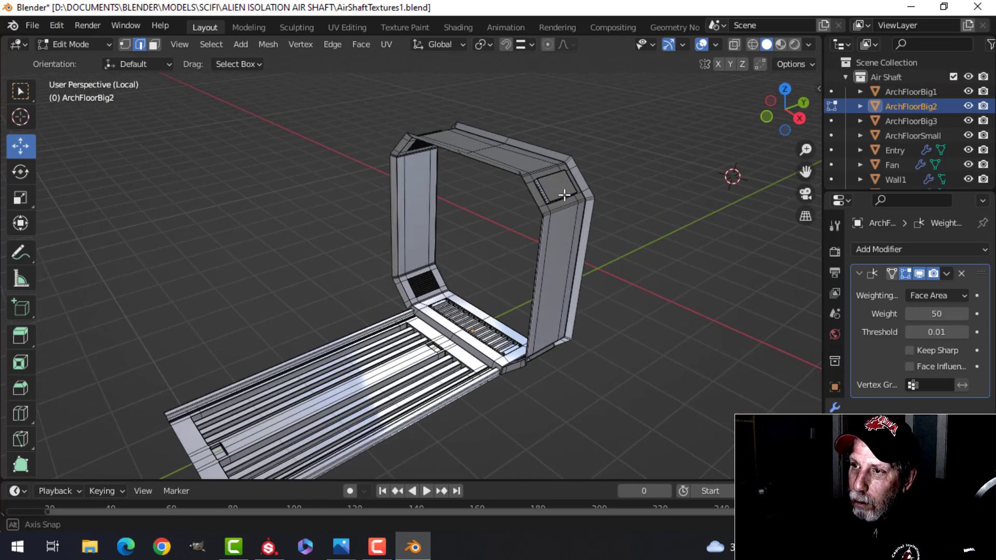
Step: Switch to the UV Editing workspace and open the overlapping section ArchFloorBig1 in Edit Mode
left_click(349, 27)
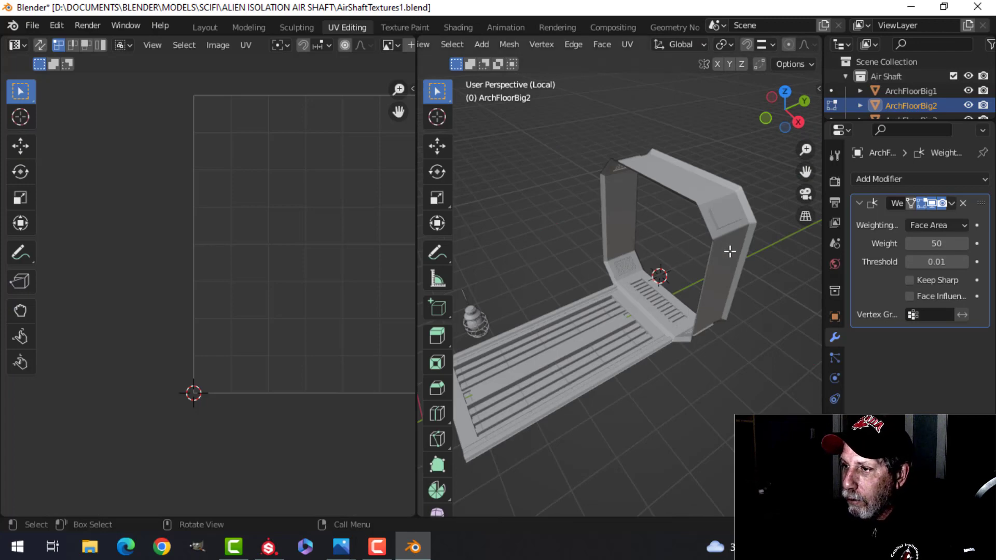
key("Tab")
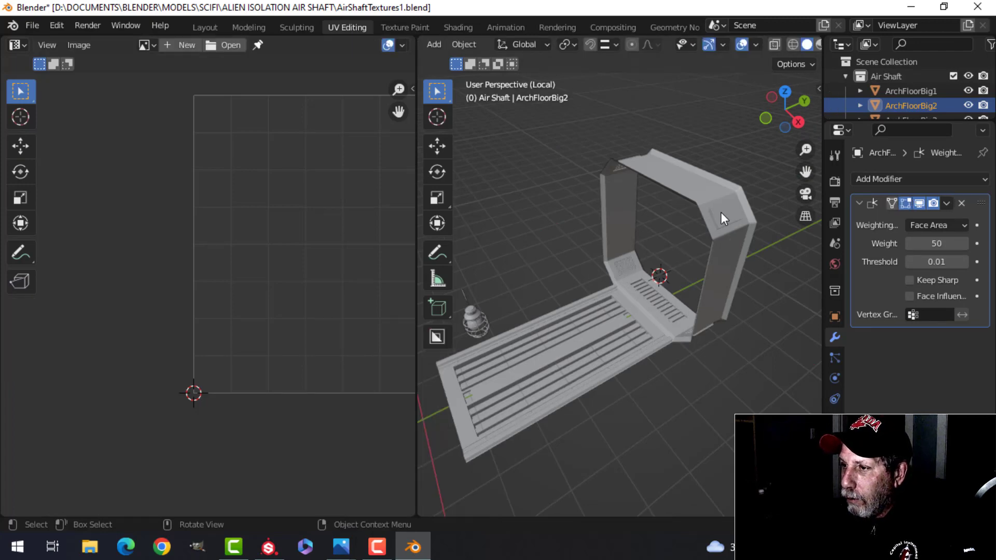
left_click(742, 223)
key("Tab")
middle_click_drag(729, 240, 759, 266)
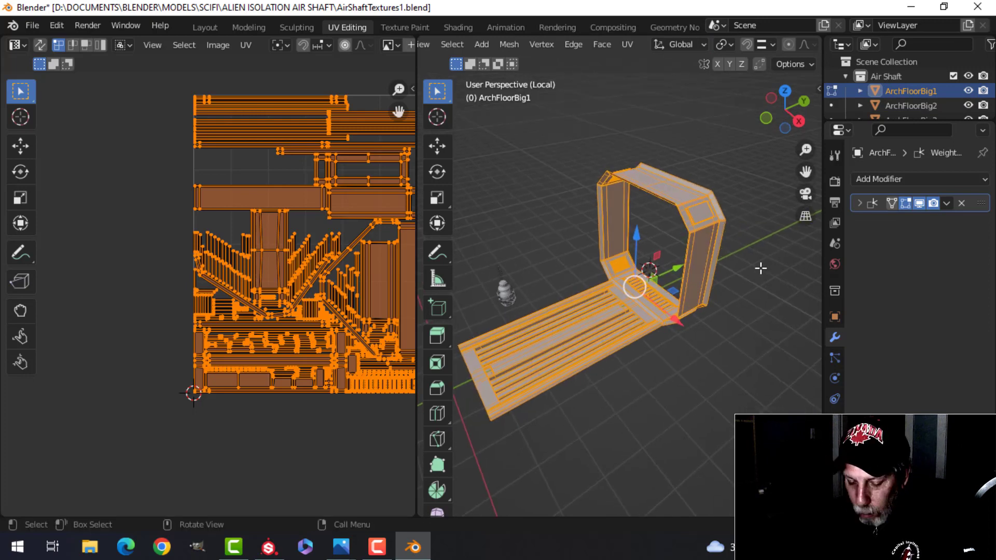
Step: Unwrap the selected ArchFloorBig1 mesh with Smart UV Project using an island margin of 0.003
key("u")
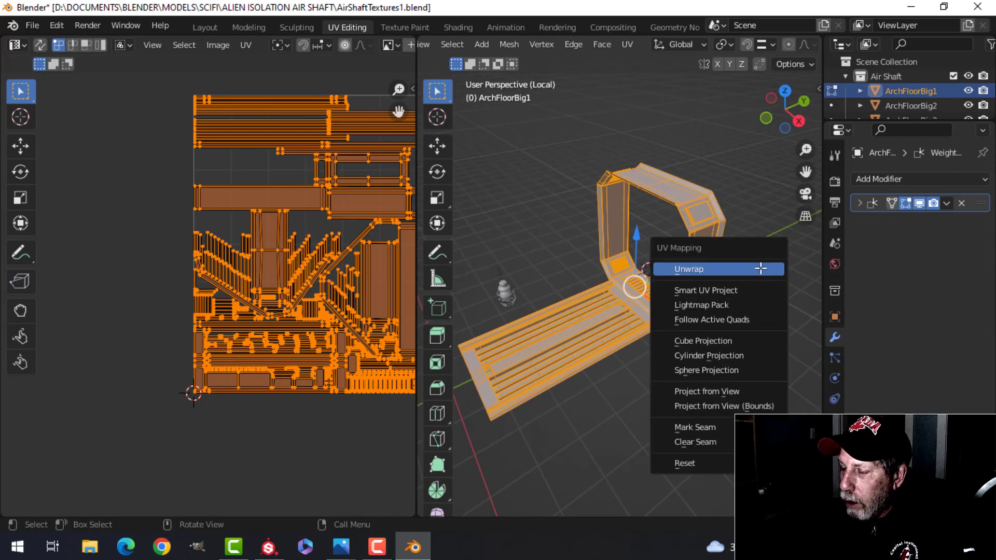
left_click(733, 290)
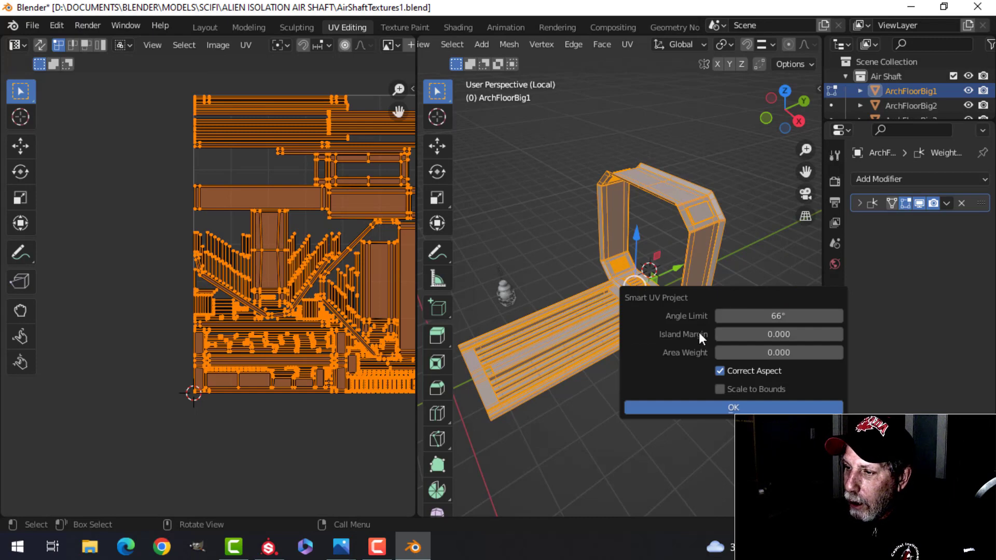
left_click(779, 334)
type("0.0")
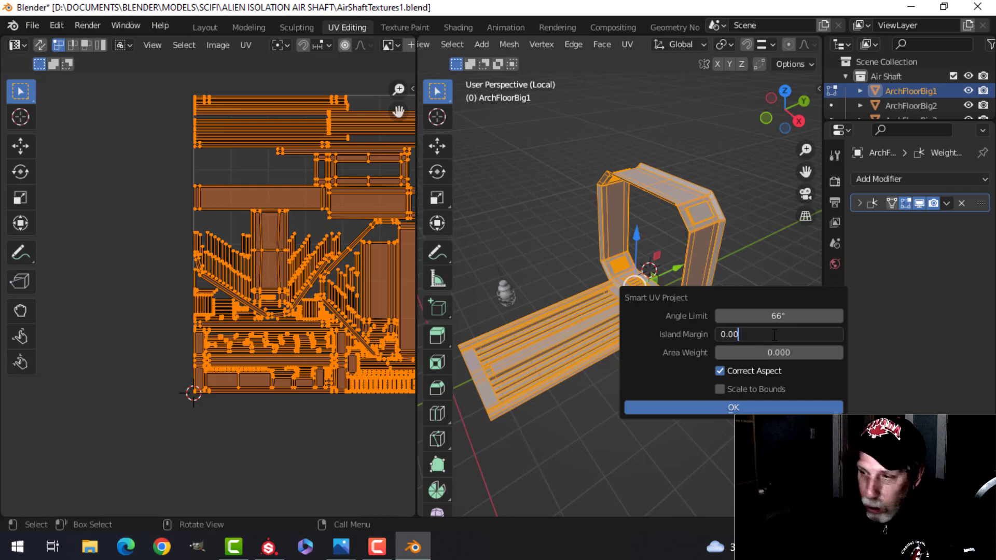
key("Return")
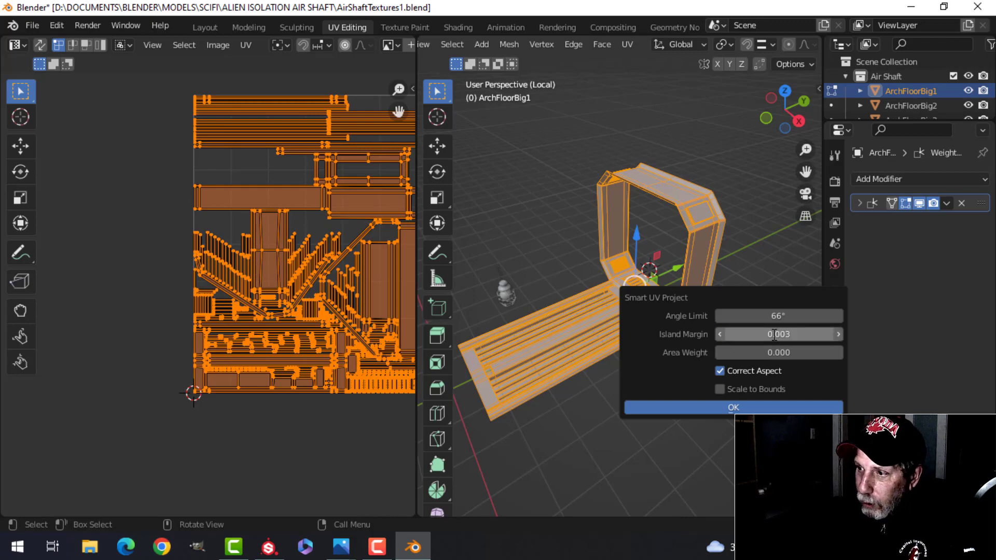
left_click(760, 402)
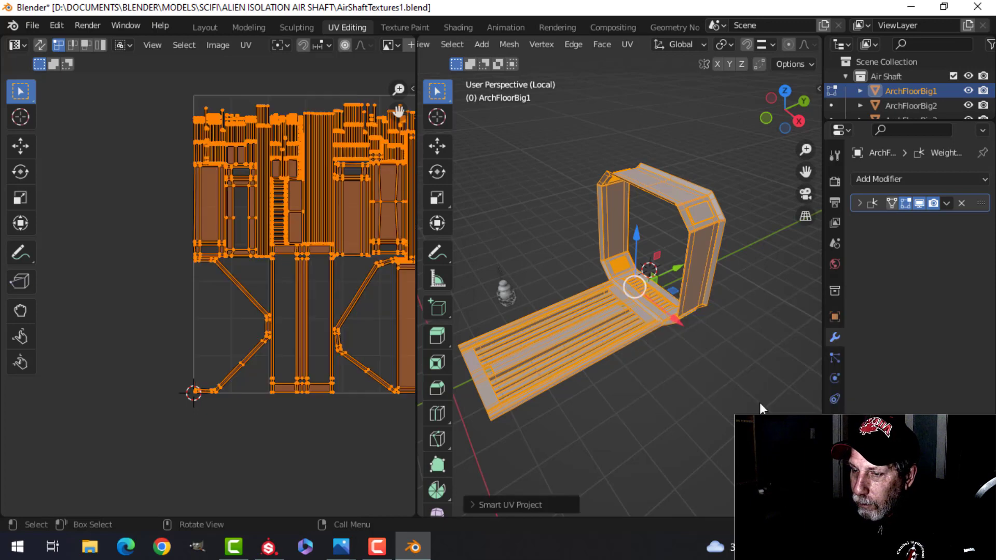
Step: Pack the new UV islands into a single tile with UVPackmaster3 and return to Object Mode
middle_click_drag(360, 312, 281, 275)
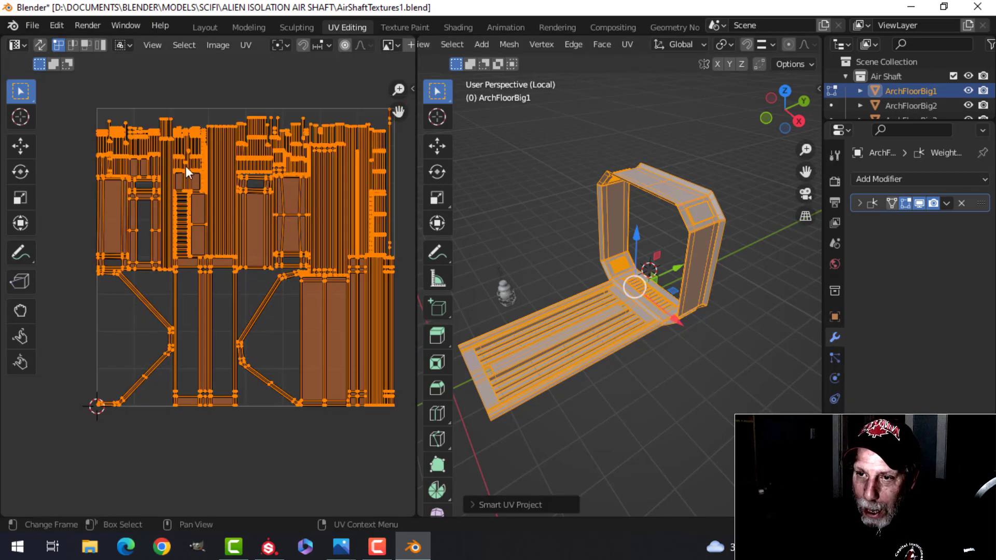
left_click(246, 45)
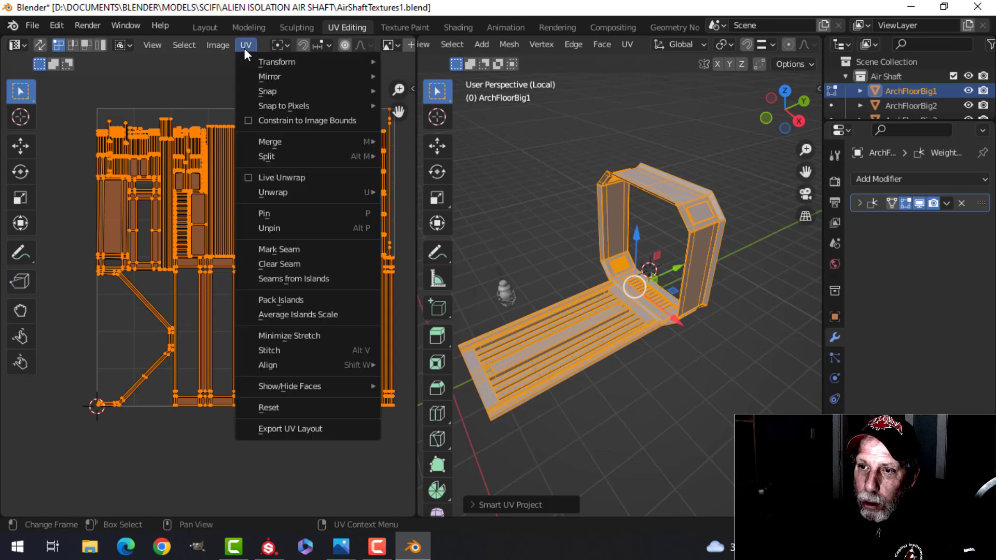
left_click(269, 299)
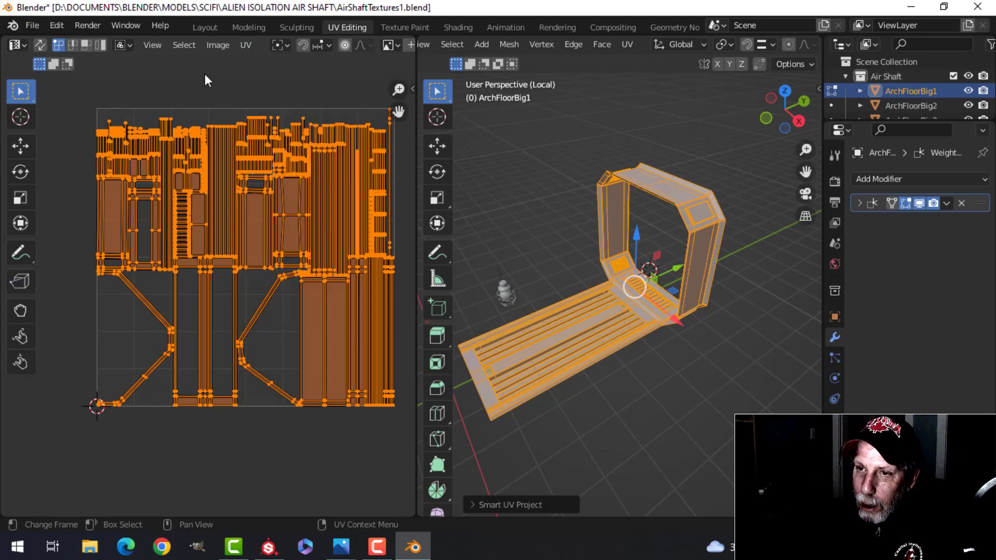
key("n")
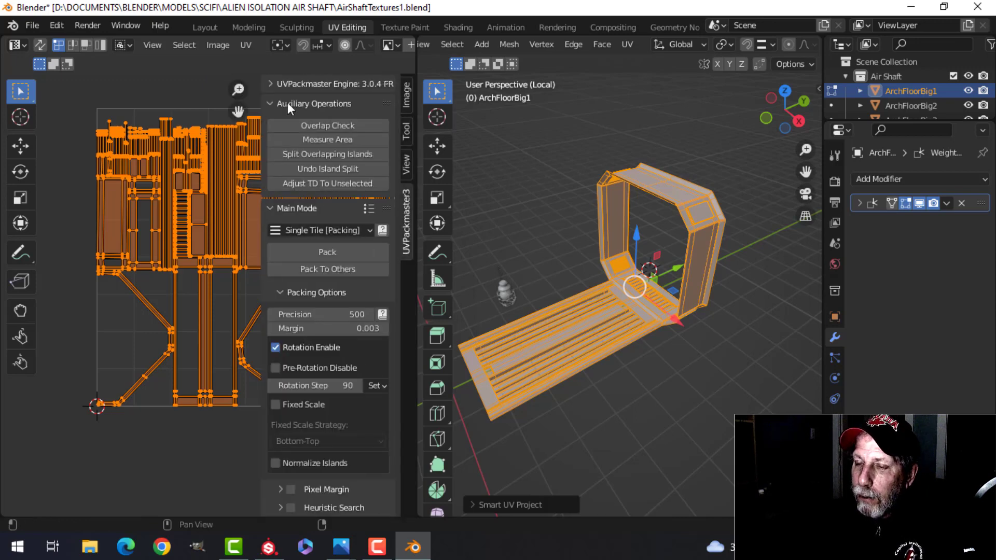
left_click(328, 251)
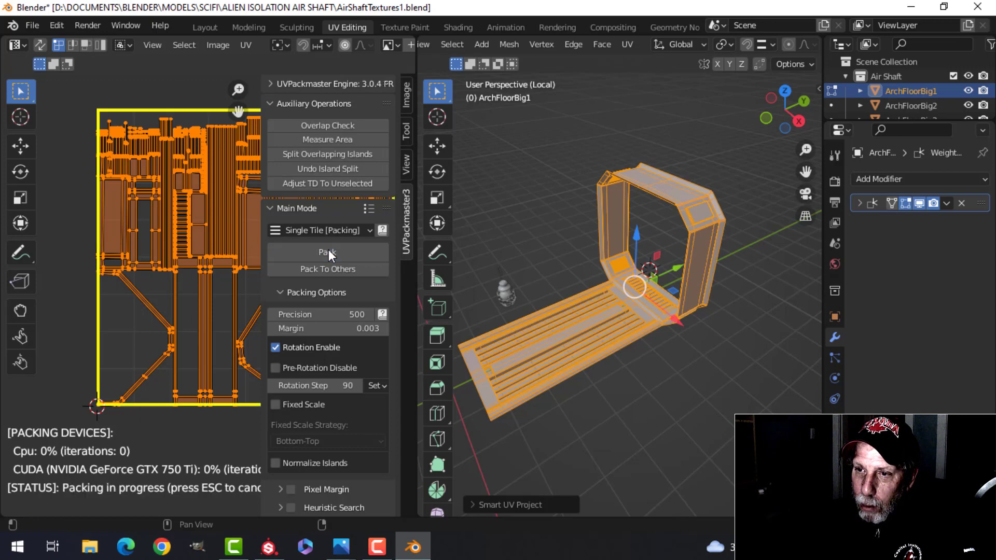
key("n")
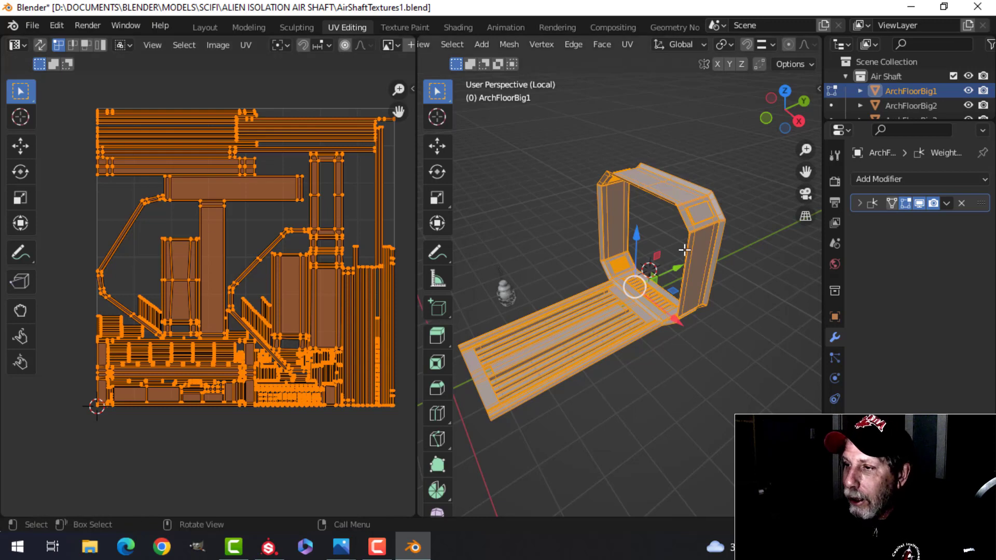
key("Tab")
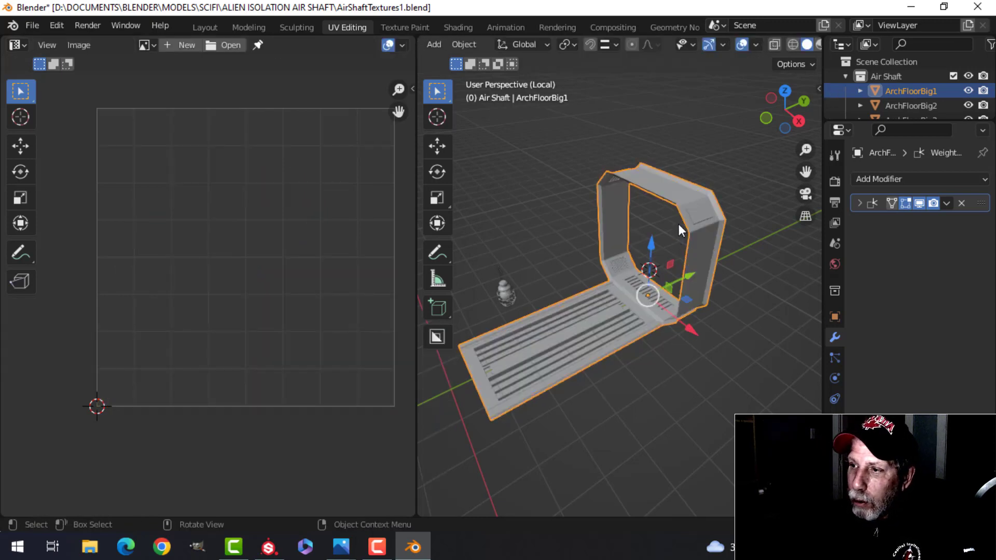
Step: Start an FBX export, go to the EXPORT folder's ALIEN ISOLATION AIR SHAFT subfolder, and show its files as a detailed list
left_click(32, 25)
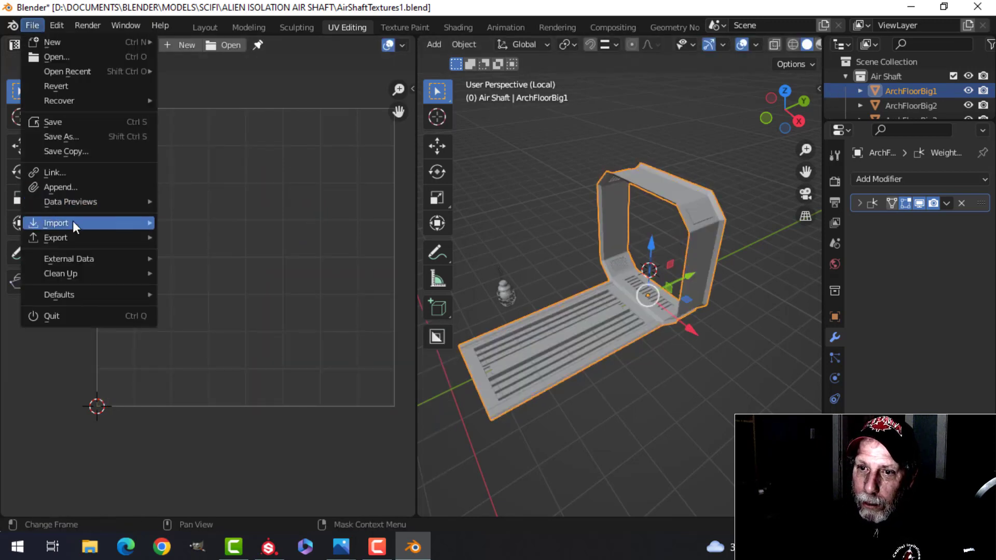
mouse_move(73, 236)
left_click(219, 368)
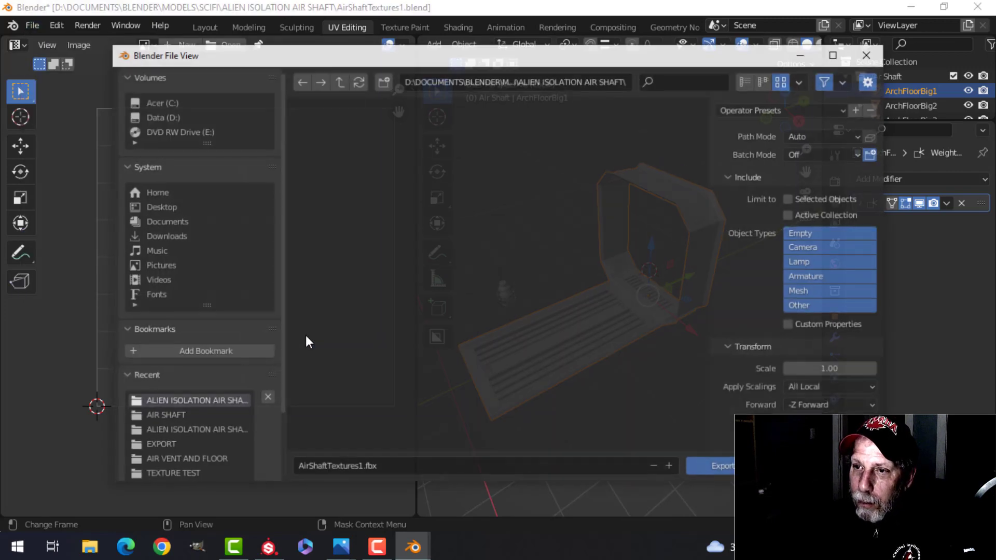
left_click(172, 414)
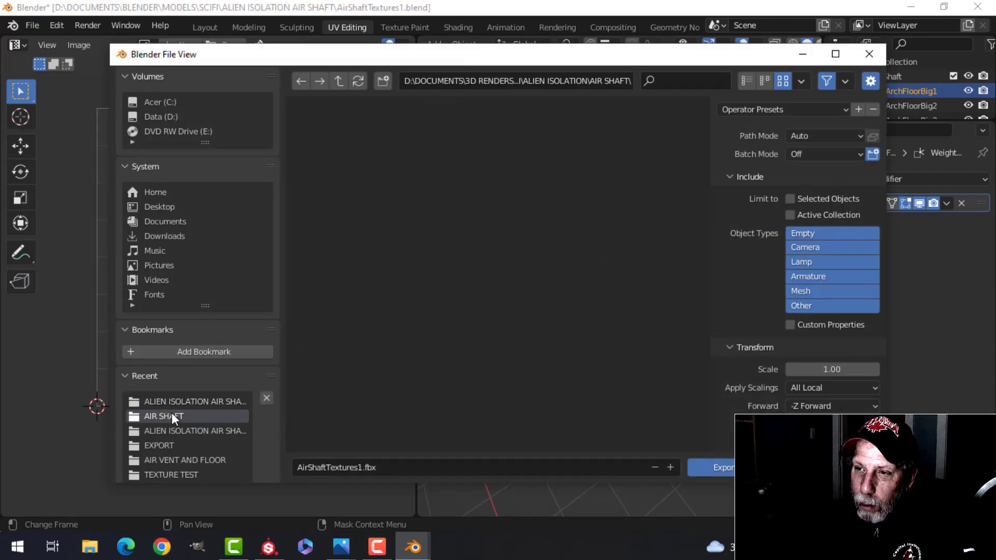
left_click(175, 429)
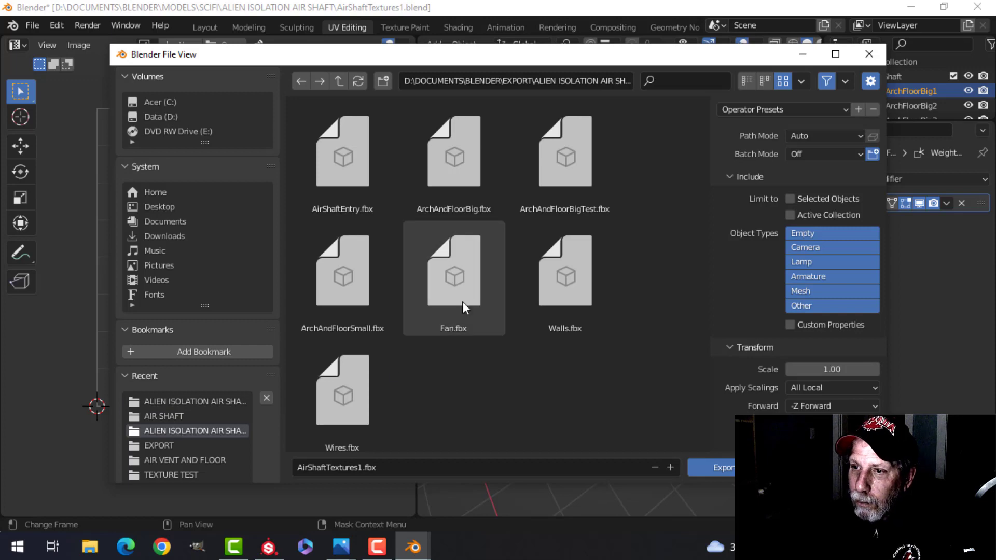
left_click(745, 80)
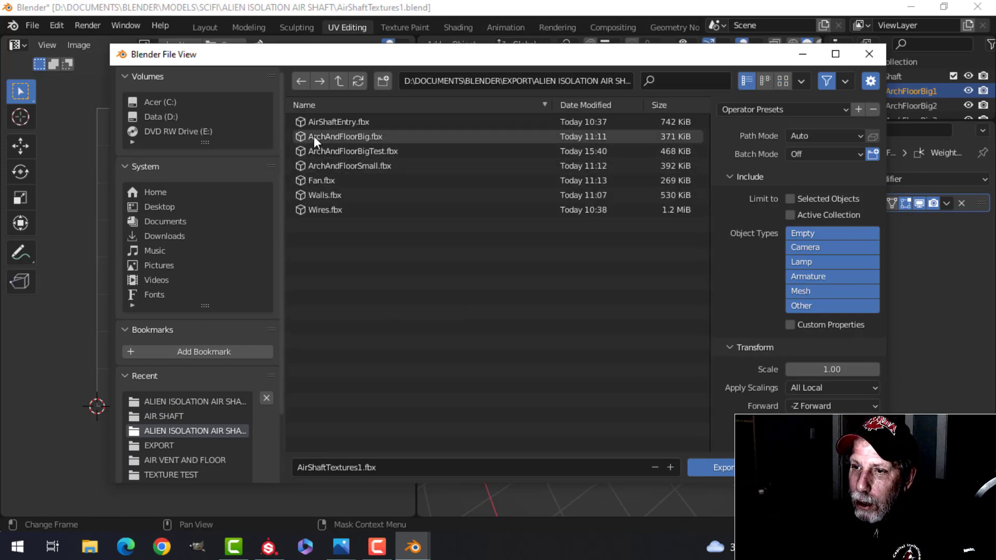
Step: Export only the selected objects as ArchAndFloorBigVideo.fbx and save the blend file
left_click(344, 138)
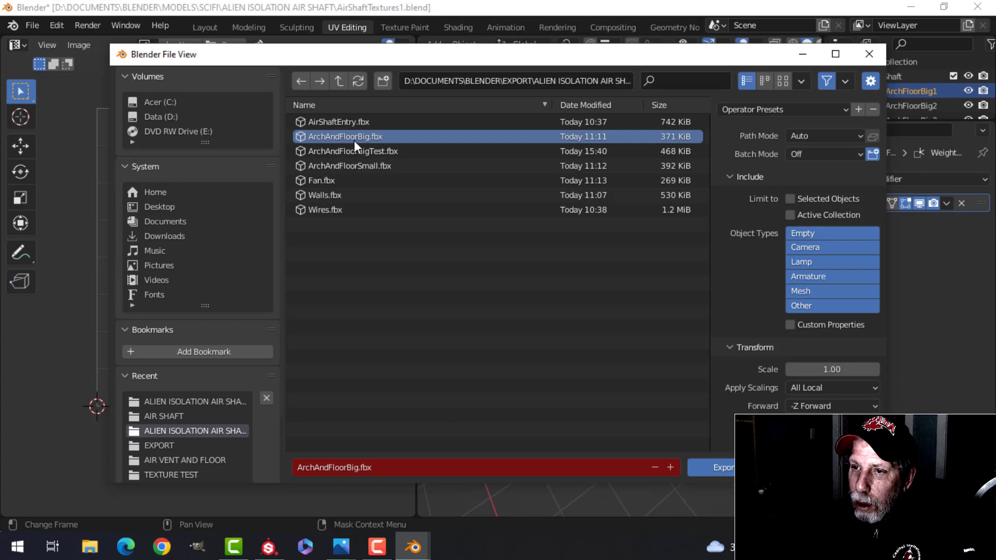
left_click(358, 468)
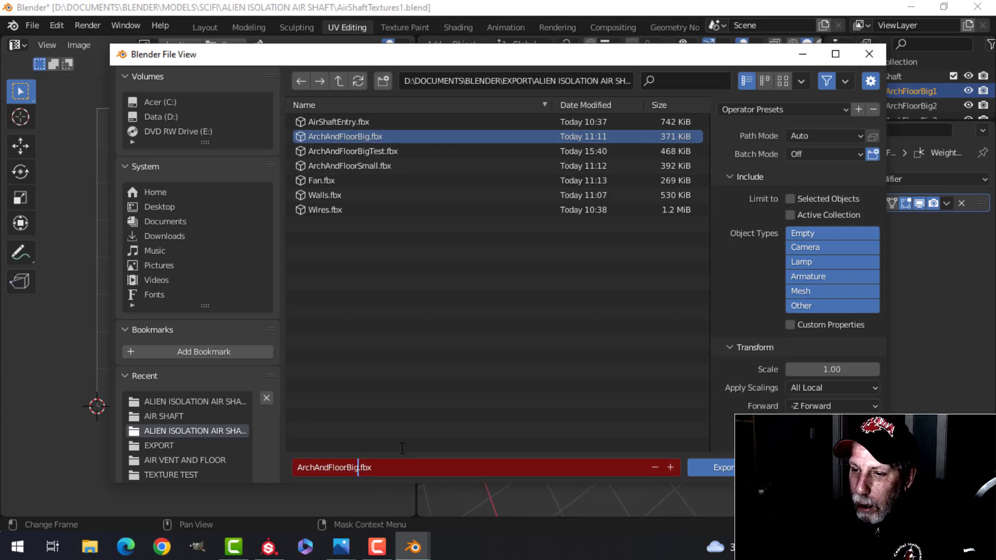
type("Video")
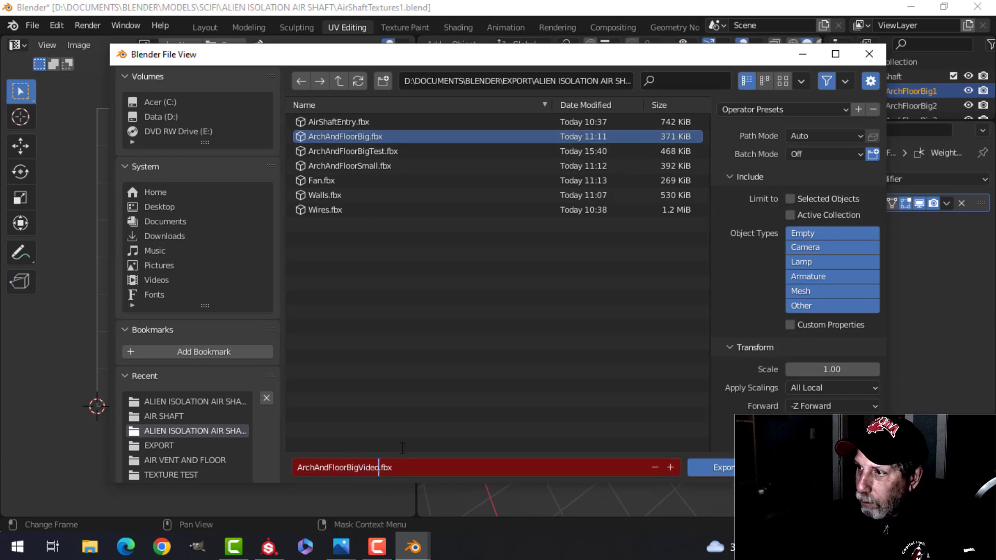
key("Return")
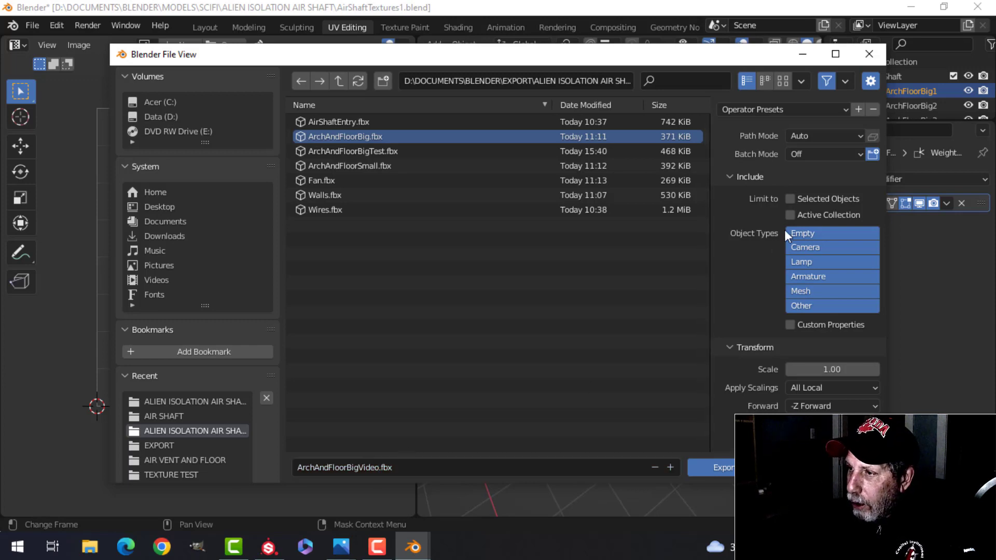
left_click(791, 199)
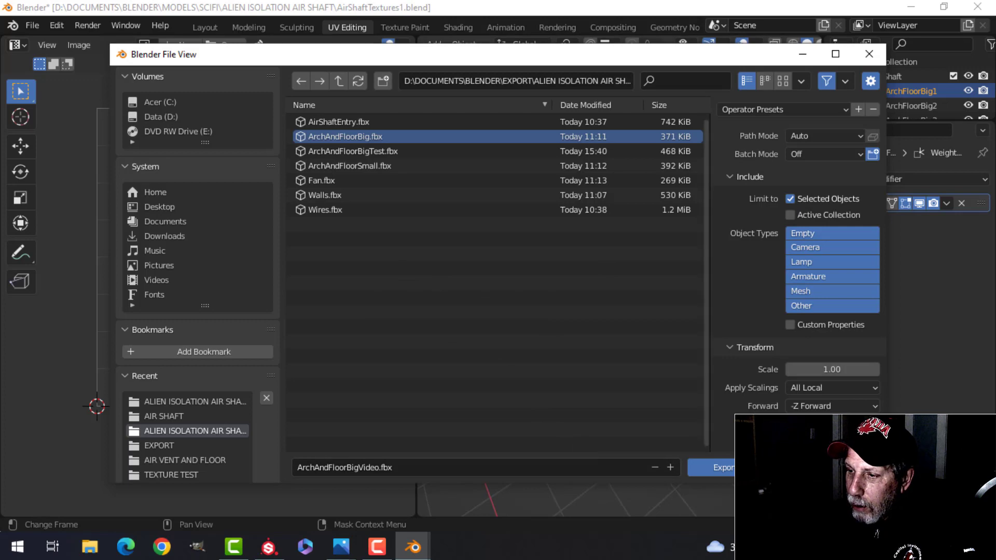
left_click(711, 467)
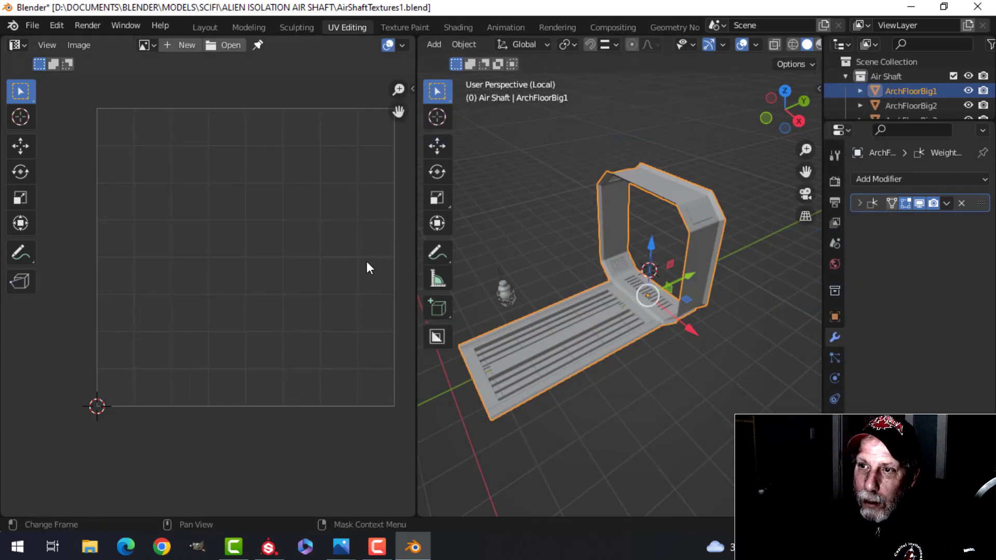
key("ctrl+s")
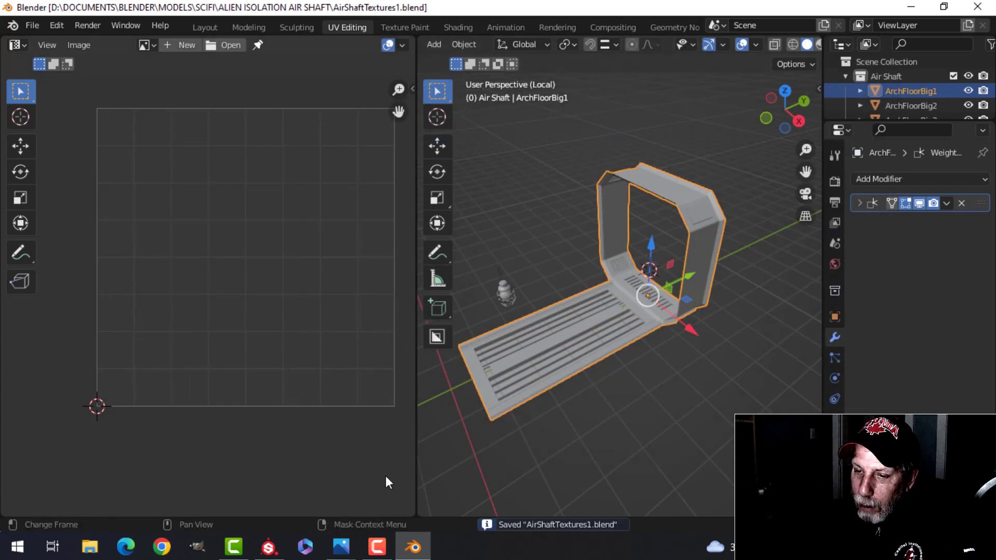
Step: Switch to Substance Painter and create a new PBR - Metallic Roughness project from ArchAndFloorBigVideo.fbx
left_click(270, 549)
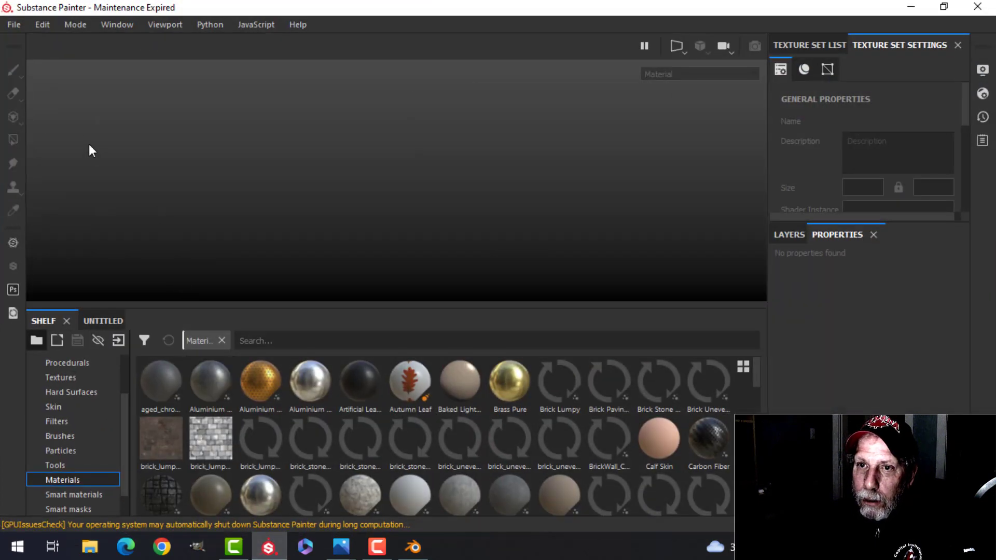
left_click(15, 23)
left_click(26, 39)
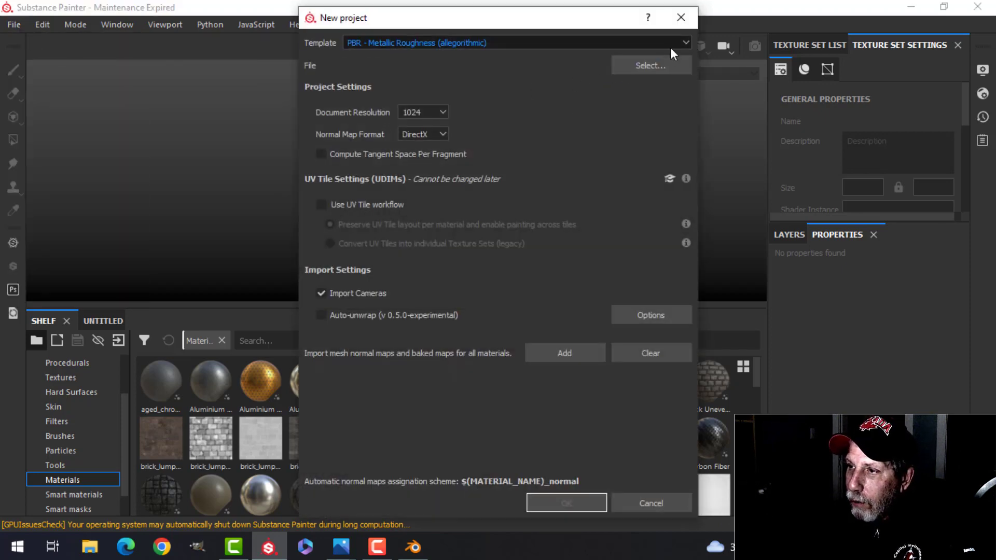
left_click(636, 64)
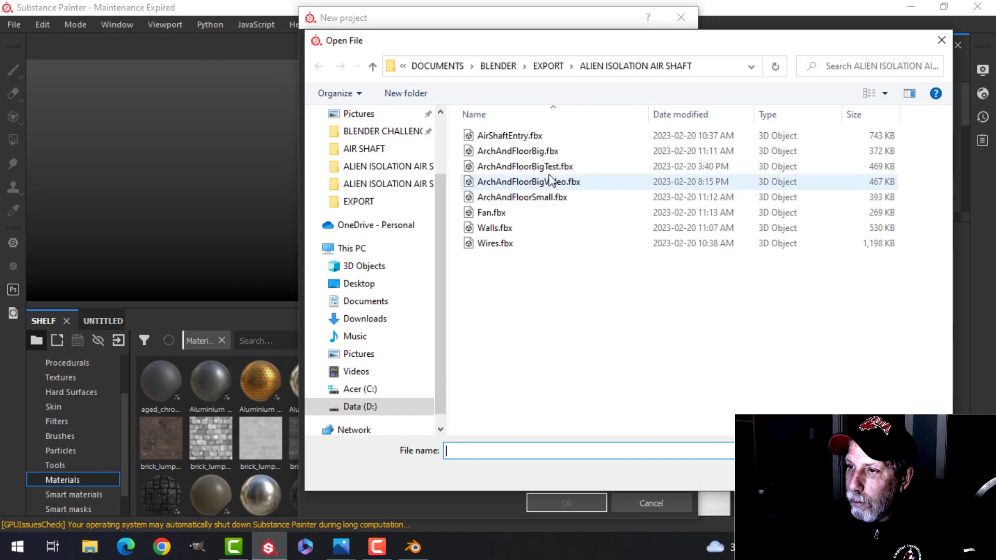
left_click(548, 185)
double_click(548, 185)
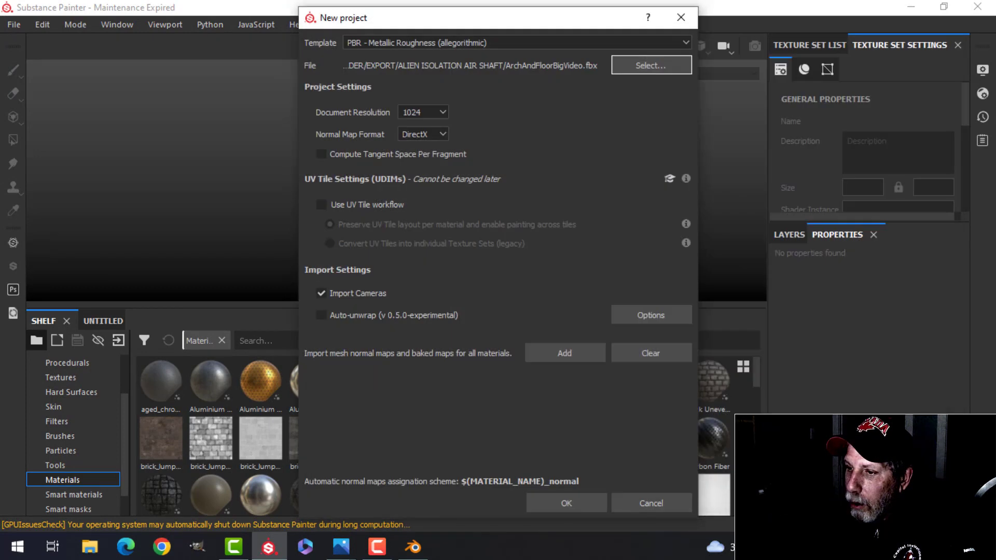
left_click(567, 504)
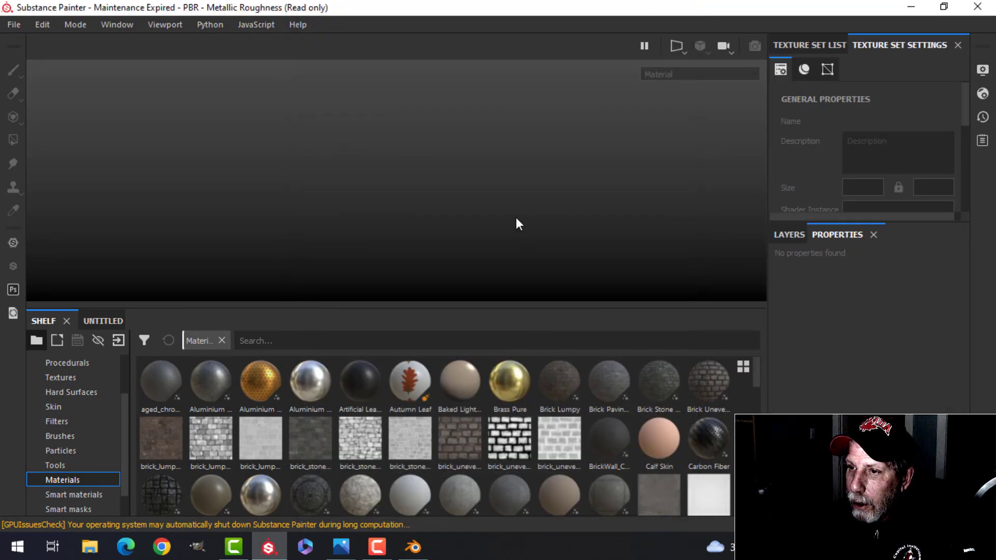
Step: Bake all mesh maps except ID for the WallArchFloor texture set at an output size of 2048
mouse_move(549, 194)
left_mouse_down("alt")
mouse_move(519, 200)
mouse_move(538, 195)
mouse_move(538, 182)
mouse_move(591, 169)
mouse_move(581, 151)
mouse_move(409, 160)
mouse_move(571, 147)
mouse_move(445, 158)
mouse_move(519, 182)
mouse_move(472, 171)
mouse_move(474, 157)
mouse_move(443, 191)
mouse_move(415, 167)
mouse_move(407, 174)
mouse_move(458, 151)
mouse_move(516, 166)
mouse_move(434, 167)
mouse_move(467, 138)
mouse_move(452, 189)
mouse_move(460, 173)
mouse_move(472, 177)
left_mouse_up("alt")
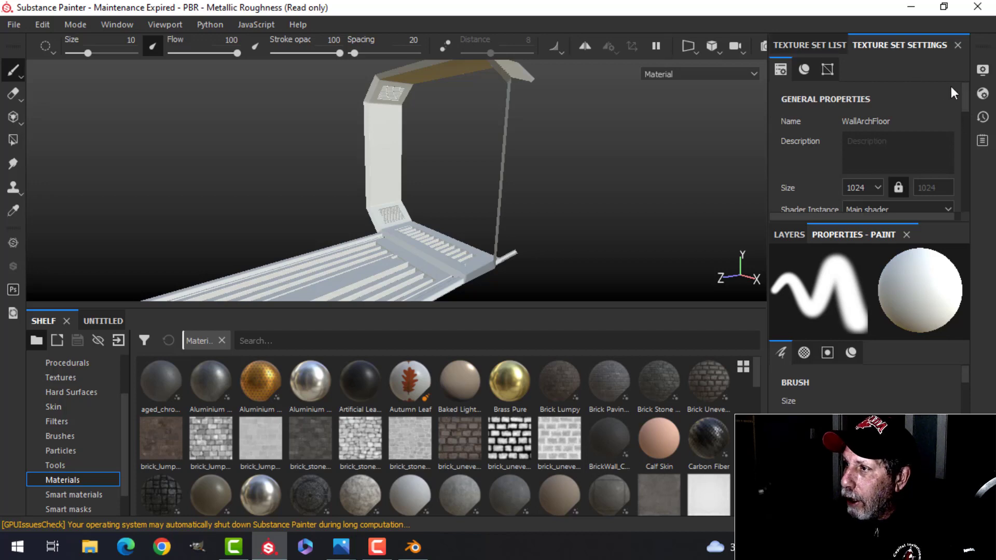
left_click_drag(969, 92, 964, 167)
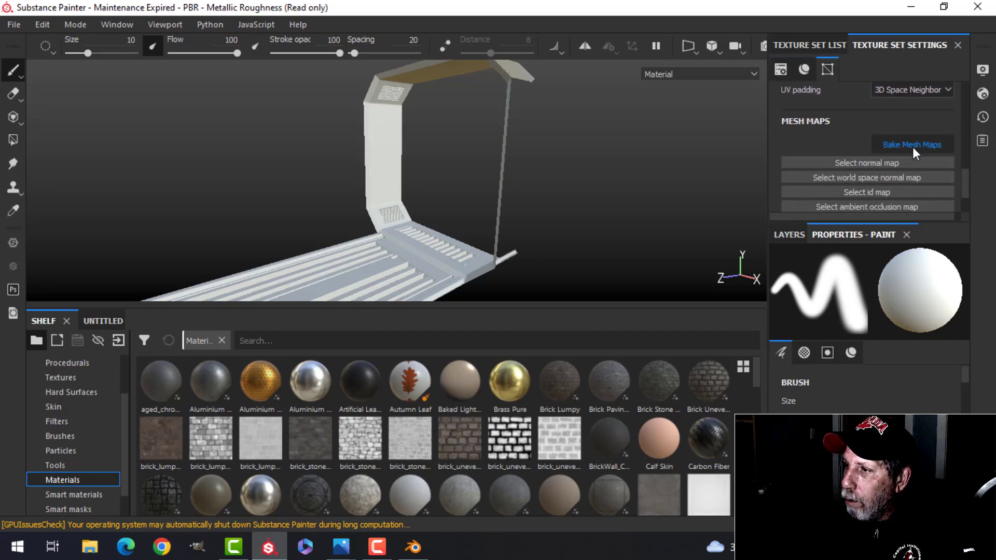
left_click(913, 145)
left_click(504, 69)
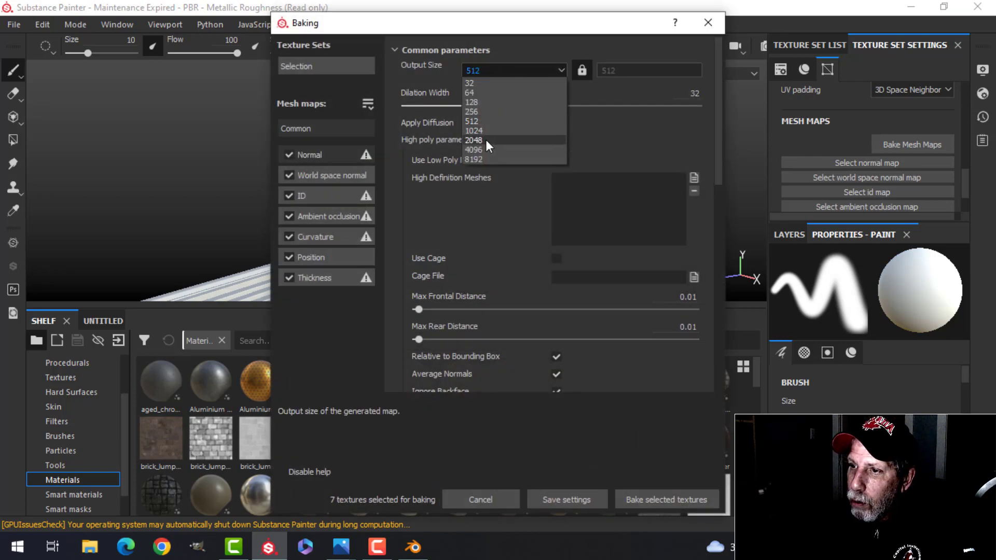
left_click(486, 140)
left_click(289, 196)
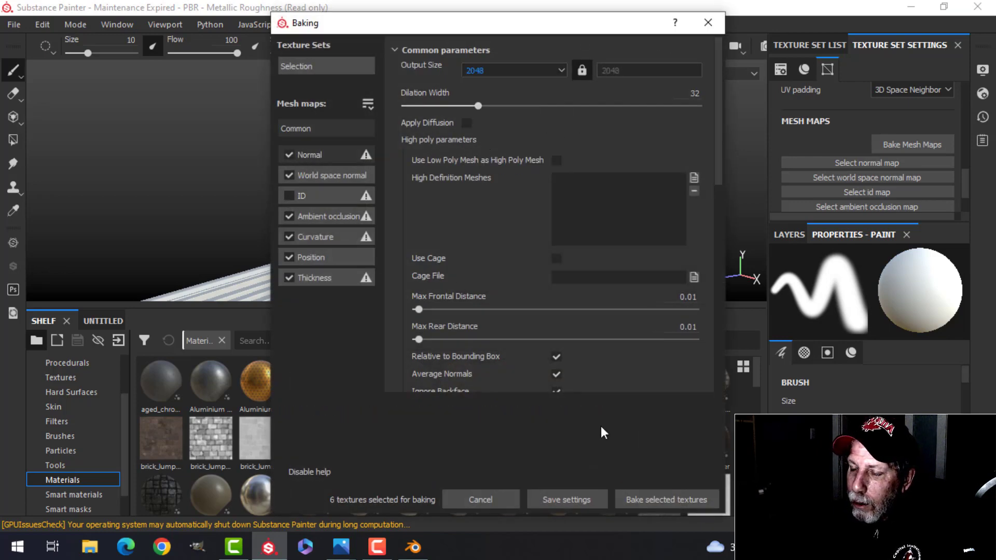
left_click(661, 499)
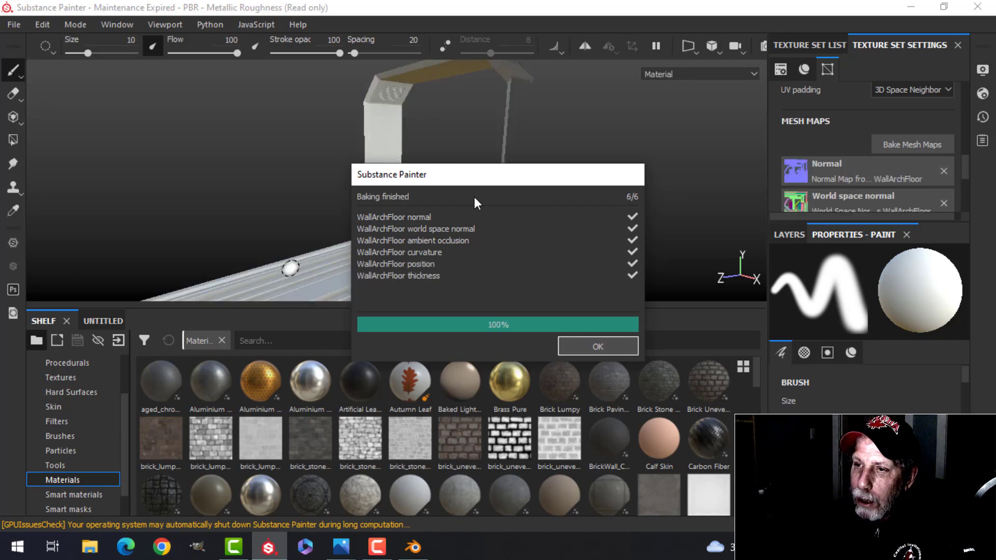
left_click(586, 344)
Step: Examine the baked shading on the floor slats, vents and arch from close up and from a distance
left_click_drag(485, 171, 441, 171, "alt")
scroll(428, 220, "up", 5)
scroll(422, 145, "down", 5)
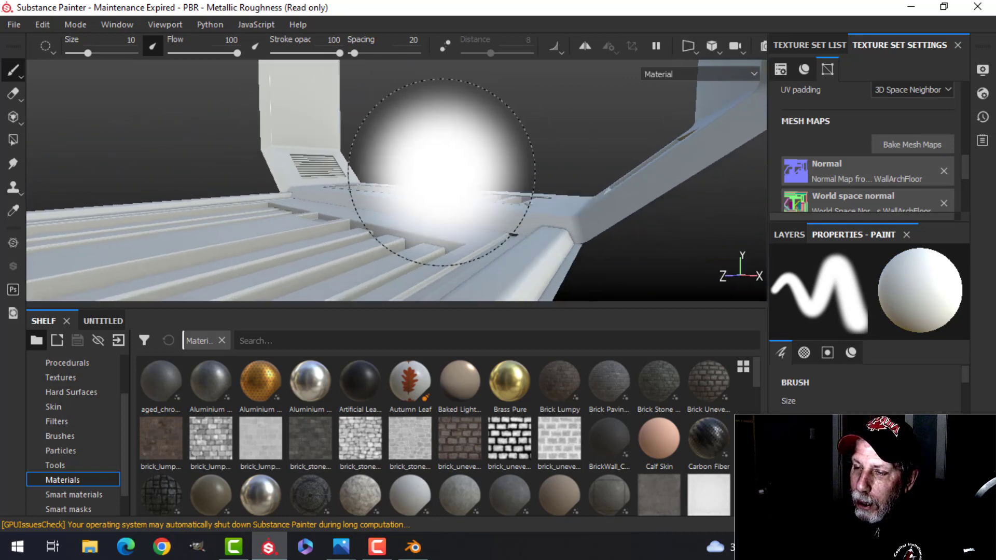
middle_click_drag(429, 167, 437, 140, "alt")
mouse_move(437, 140)
left_mouse_down("alt")
mouse_move(456, 210)
mouse_move(475, 174)
mouse_move(636, 186)
mouse_move(522, 155)
mouse_move(605, 167)
mouse_move(554, 205)
mouse_move(420, 207)
mouse_move(331, 195)
left_mouse_up("alt")
scroll(396, 202, "up", 8)
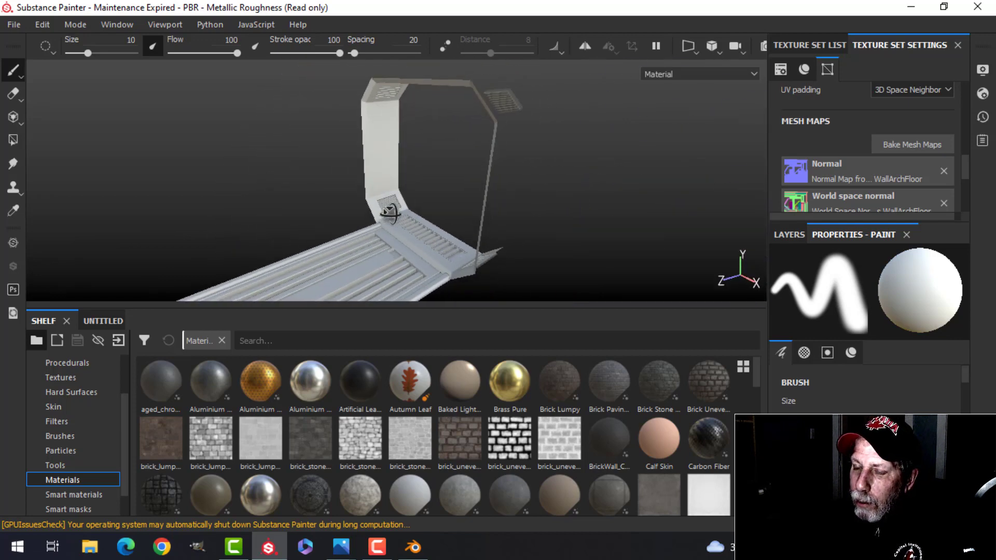
left_click_drag(417, 218, 438, 202, "alt")
scroll(435, 203, "down", 5)
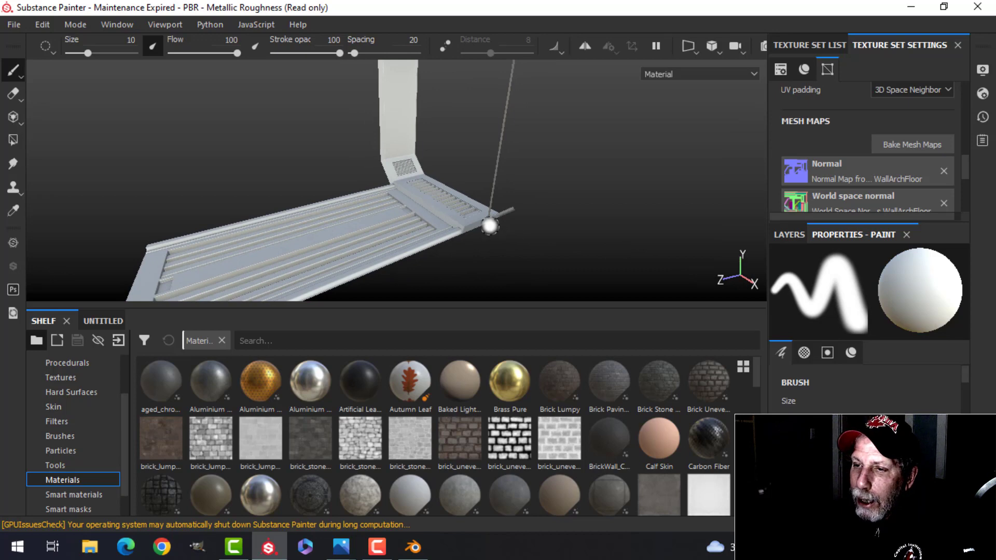
Step: Delete the default Layer 1 from the layer stack
left_click(788, 236)
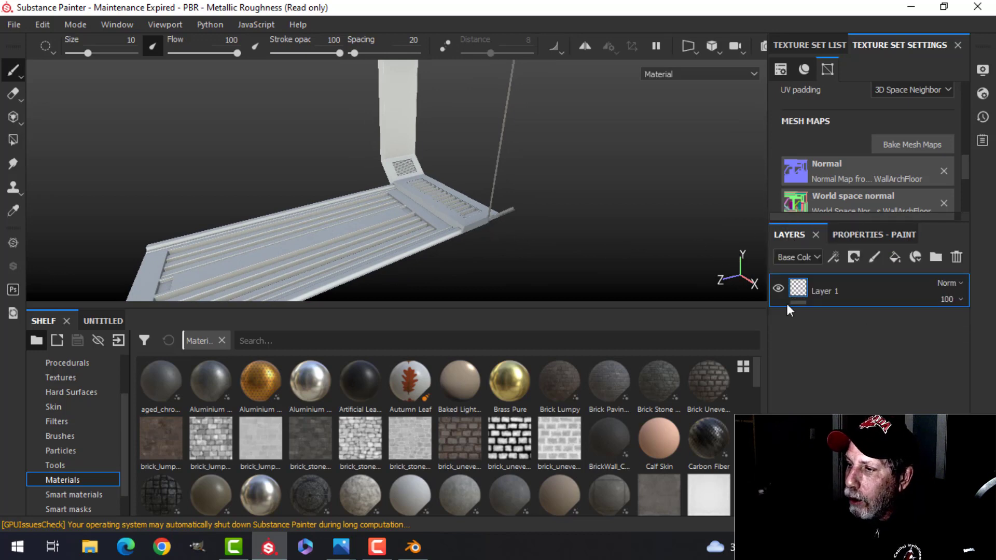
left_click(957, 256)
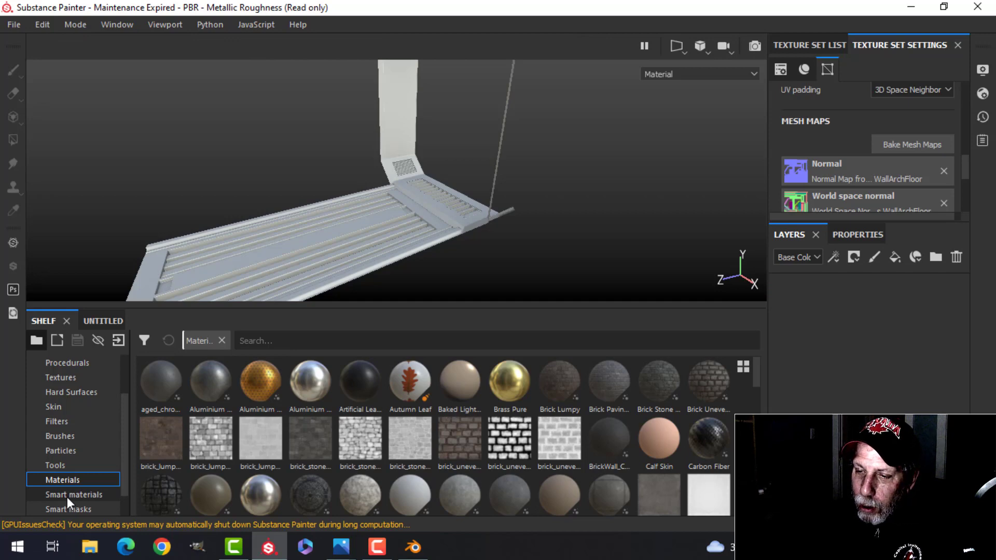
Step: Try the Aluminium Brushed Worn smart material on the arch-and-floor model and remove its layer
left_click(94, 495)
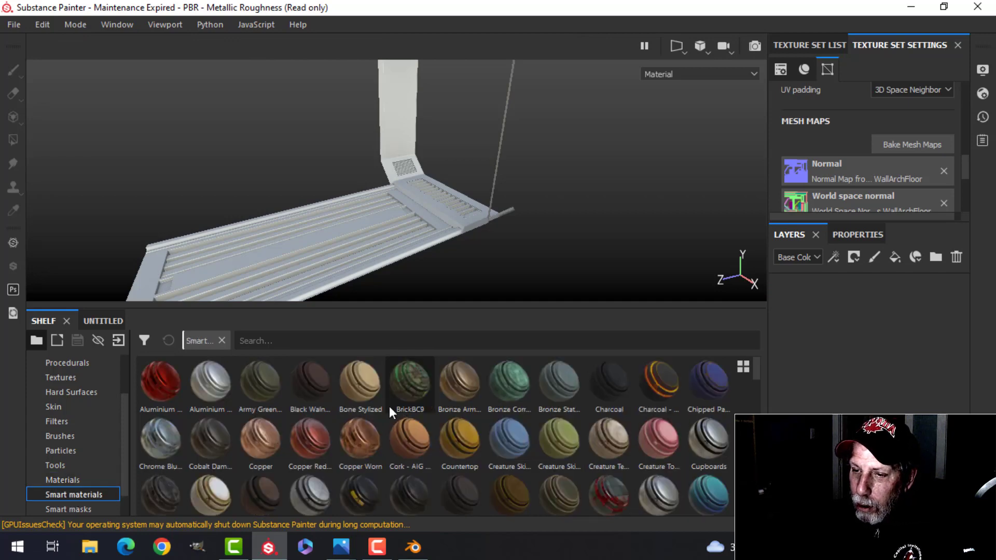
left_click_drag(213, 385, 809, 327)
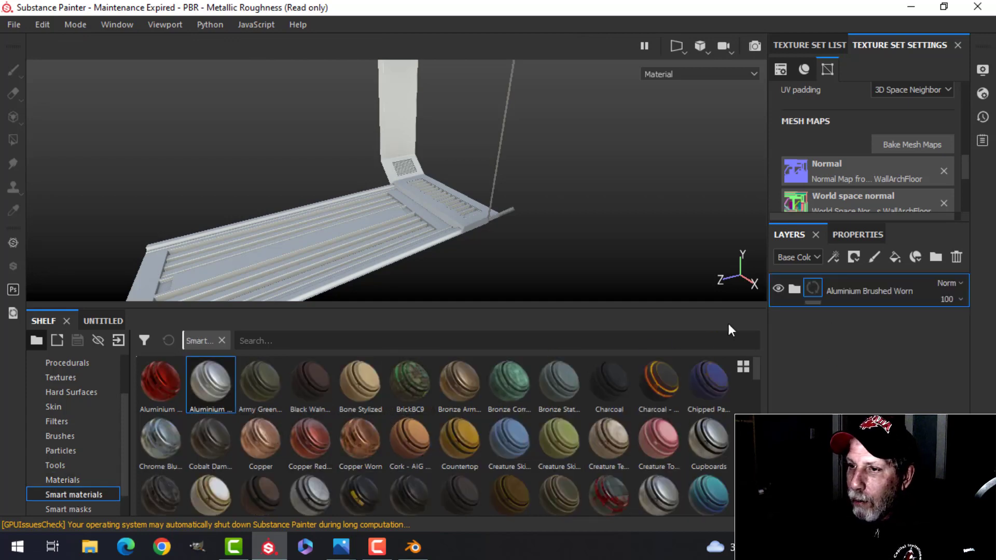
left_click_drag(495, 261, 467, 209, "alt")
left_click_drag(595, 202, 533, 204, "alt")
right_click_drag(533, 204, 554, 200, "shift")
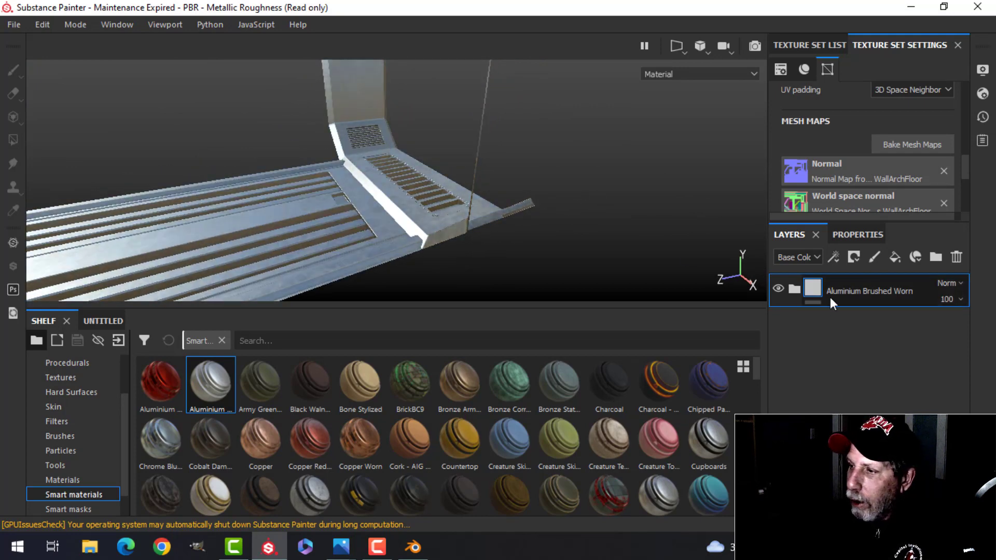
left_click(955, 257)
Step: Search the smart materials for "duk" and switch the shelf to the Materials category
mouse_move(480, 231)
left_mouse_down("alt")
mouse_move(453, 234)
mouse_move(497, 213)
mouse_move(484, 206)
left_mouse_up("alt")
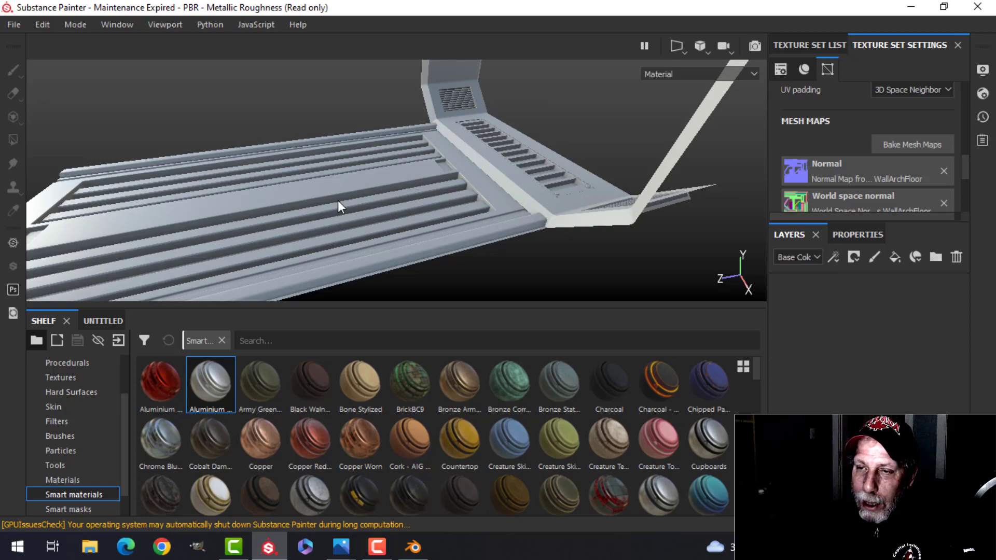
left_click_drag(431, 188, 511, 197, "alt")
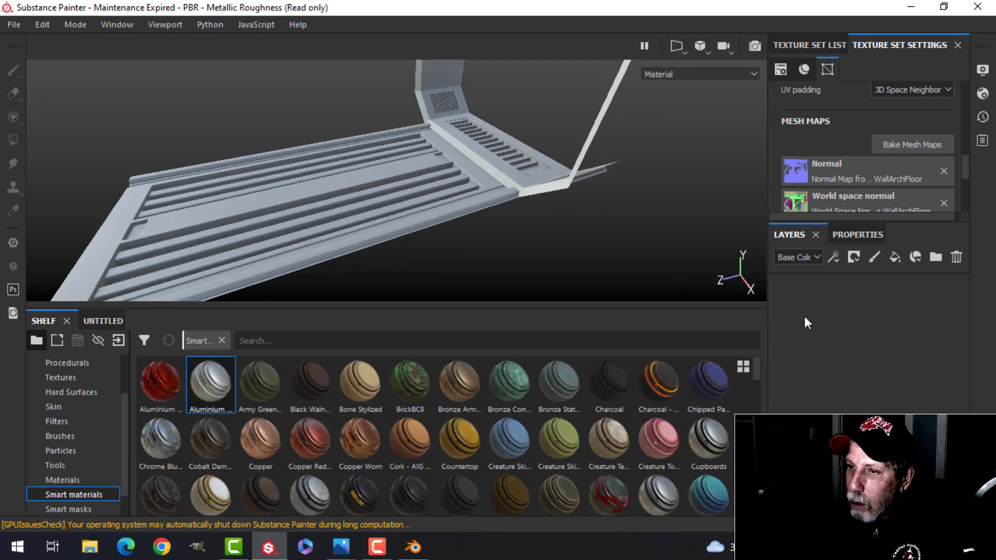
left_click_drag(471, 163, 466, 218, "alt")
left_click(332, 339)
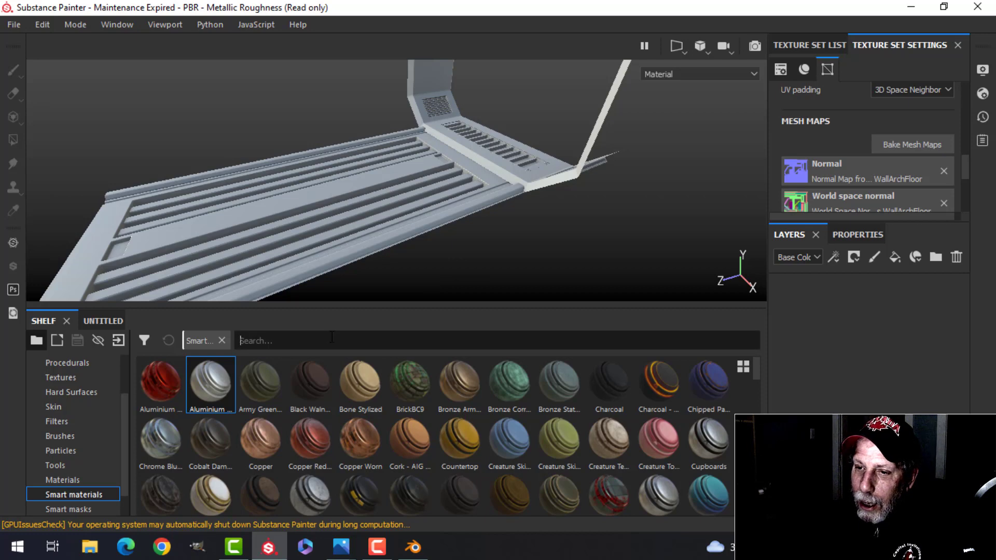
type("duk")
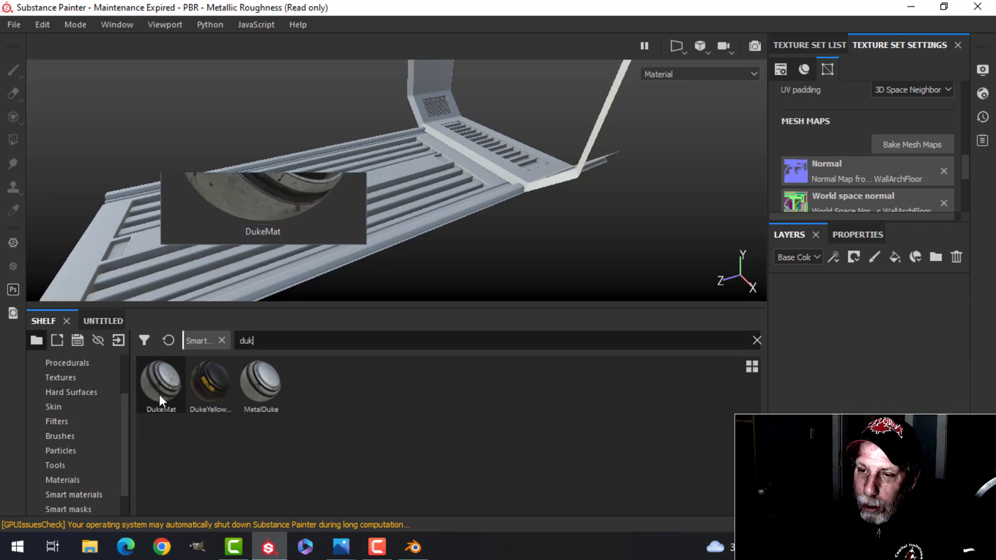
left_click(78, 480)
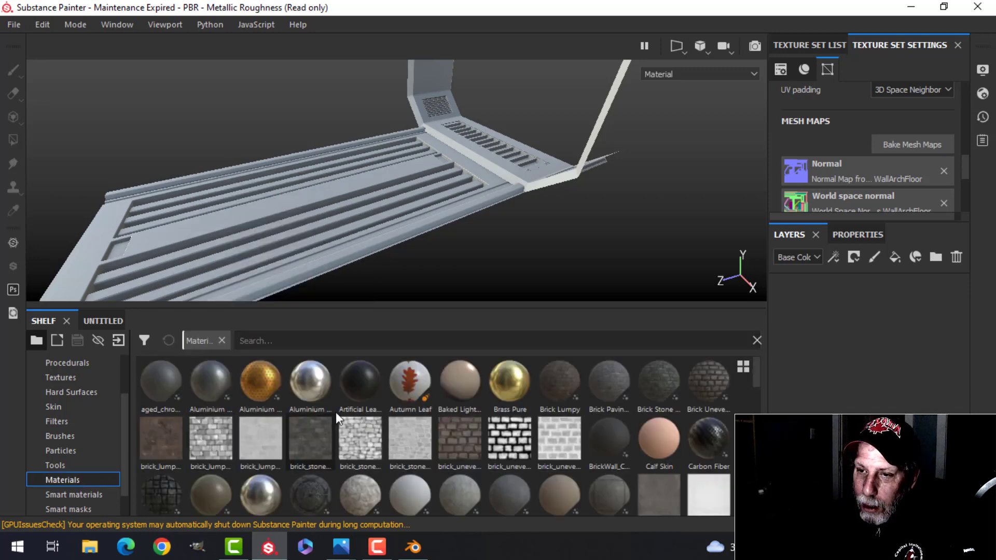
Step: Search the materials for "metal" and apply Steel Rough to the arch-and-floor model as a layer
left_click(295, 343)
type("me")
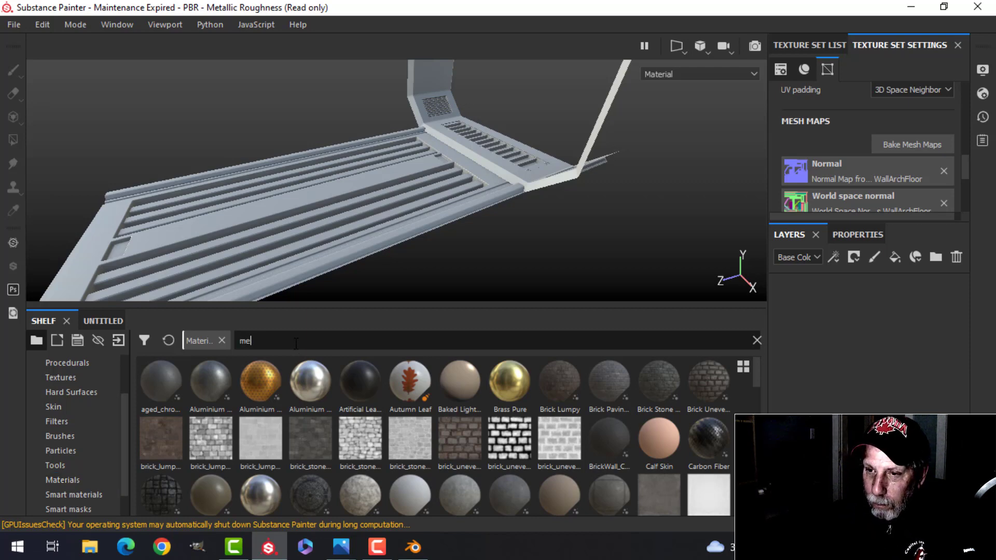
type("tal")
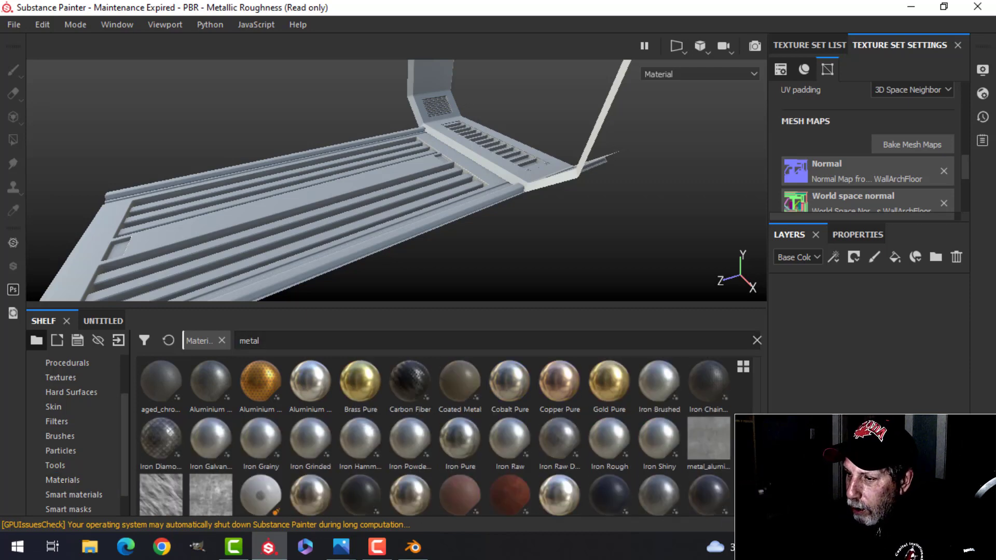
scroll(667, 419, "down", 1)
left_click_drag(666, 418, 848, 350)
left_click_drag(597, 161, 623, 229, "alt")
scroll(551, 204, "up", 2)
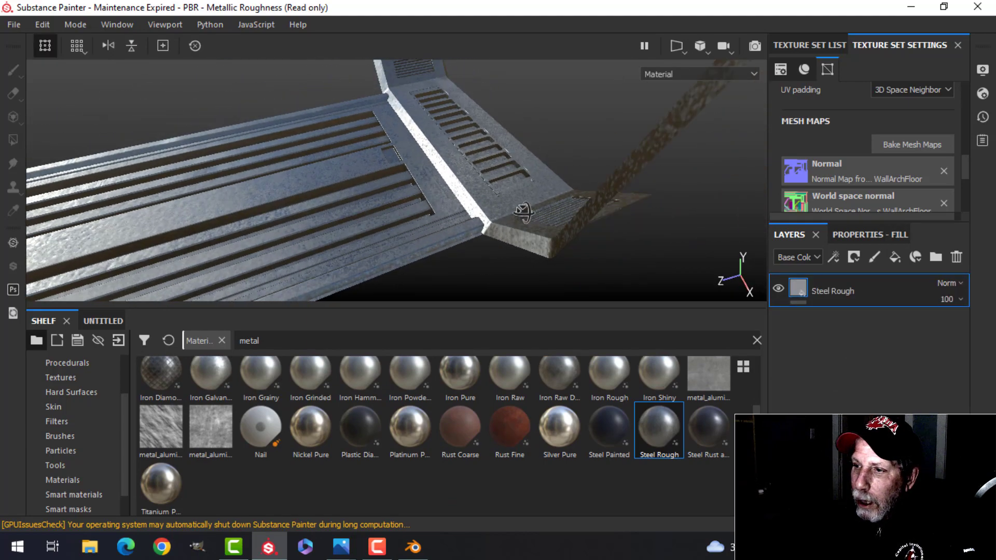
Step: Try a UV scale of 3 on the Steel Rough layer and settle on 2, checking the floor and vents
left_click(890, 235)
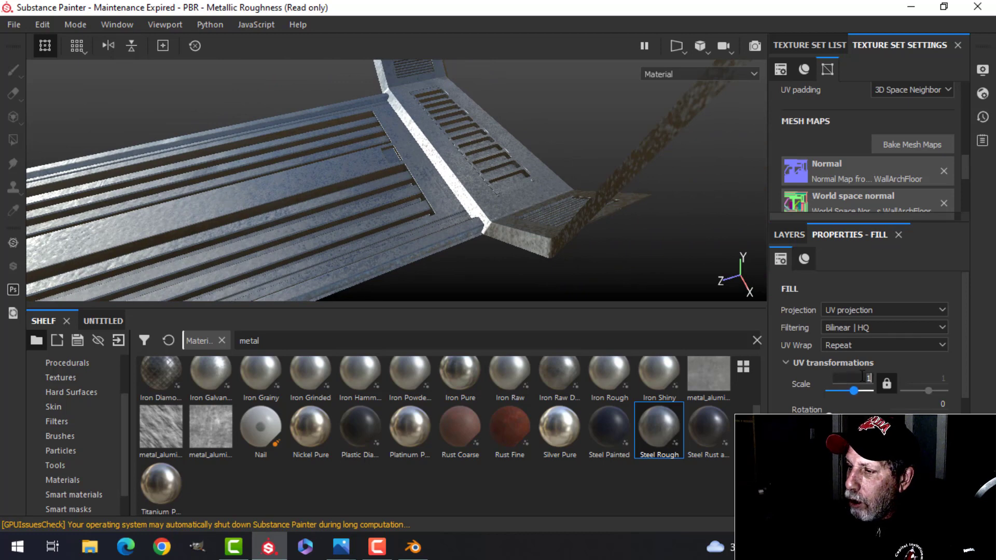
key("BackSpace")
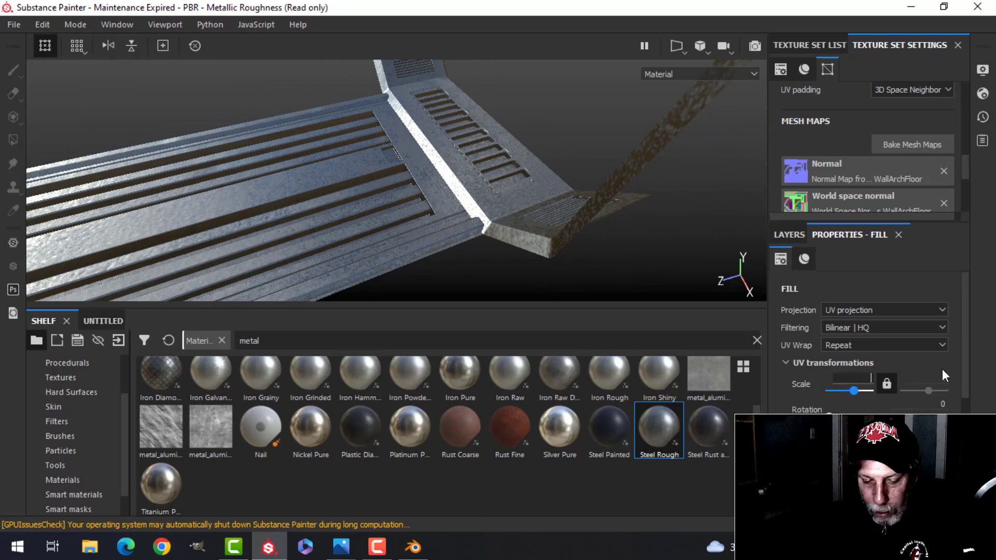
type("3")
key("Return")
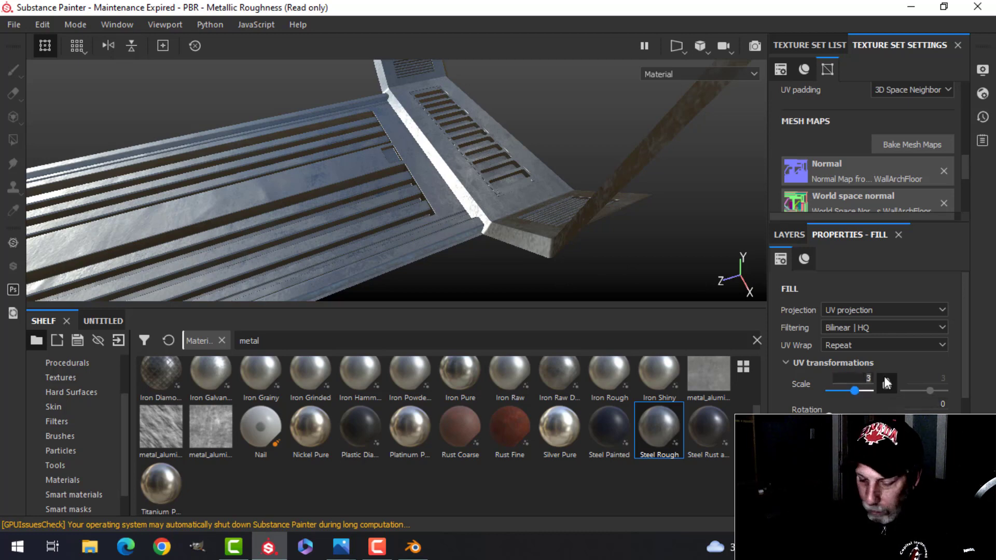
type("2")
key("Return")
left_click_drag(428, 215, 334, 173, "alt")
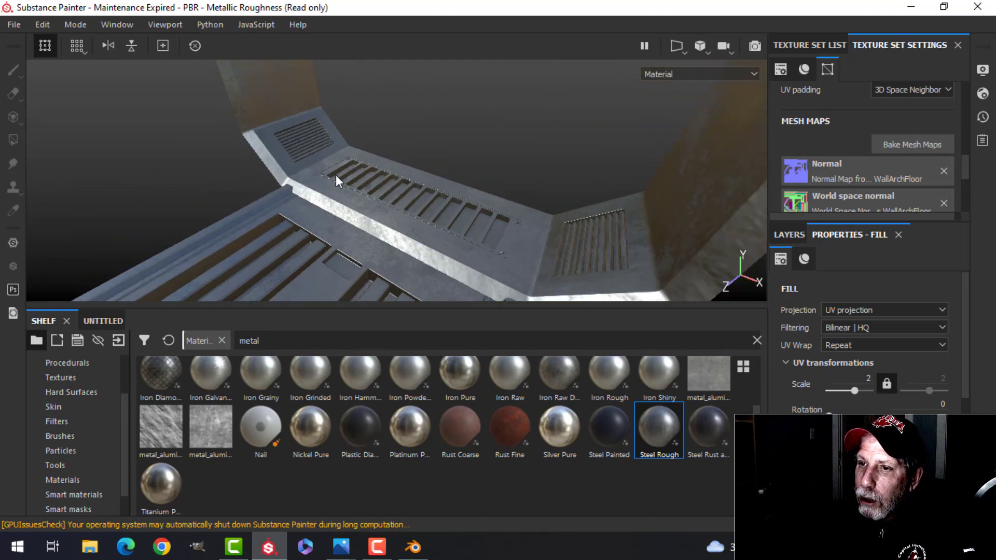
left_click_drag(449, 236, 482, 218, "alt")
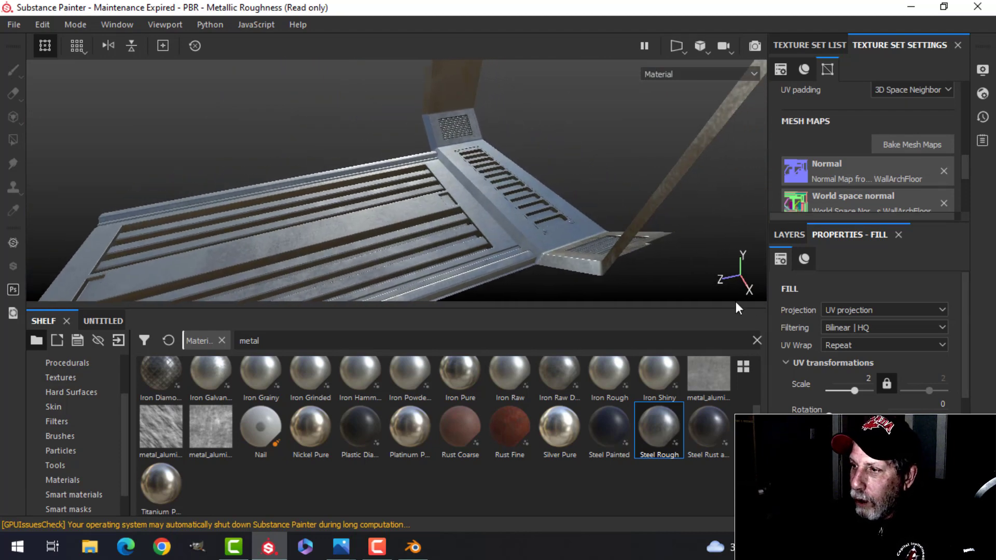
left_click(789, 234)
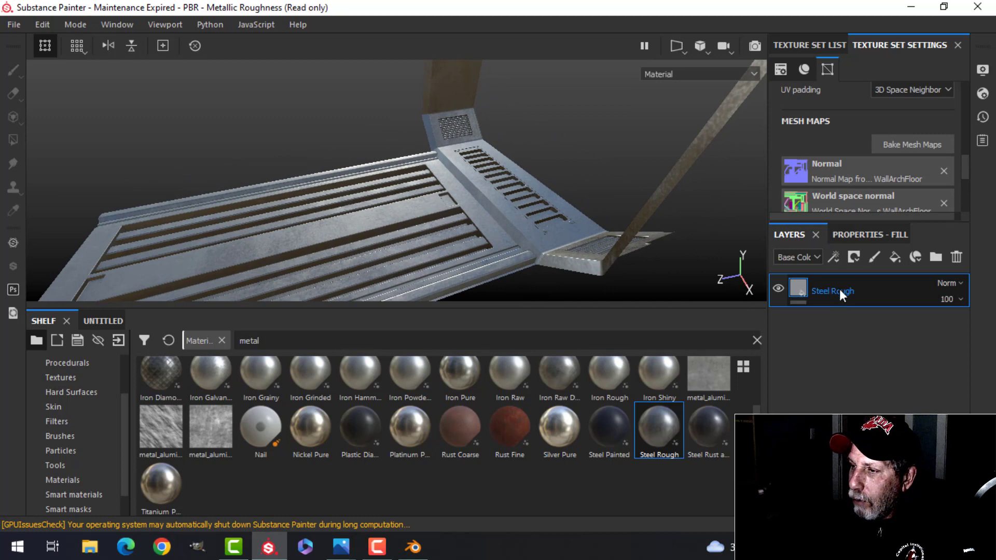
left_click(890, 235)
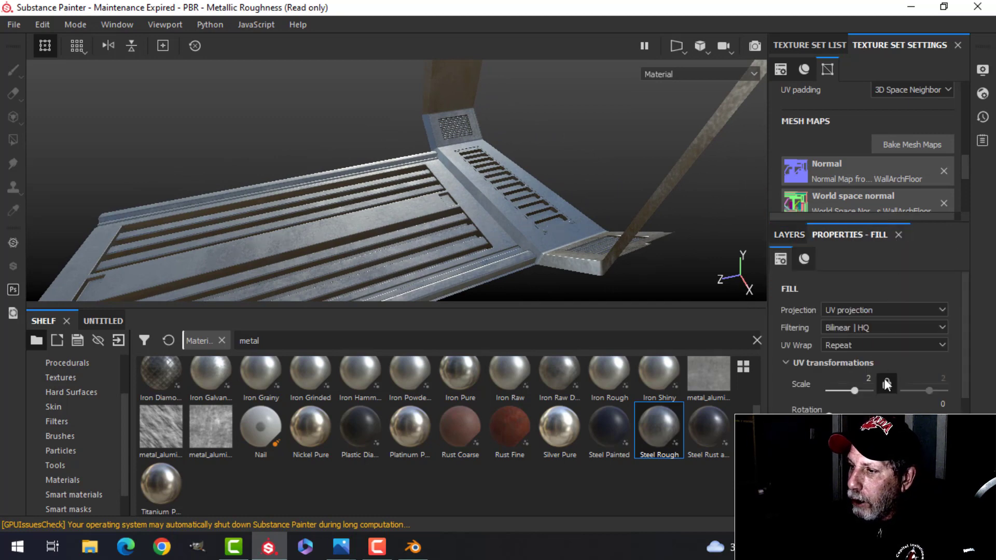
scroll(886, 381, "down", 5)
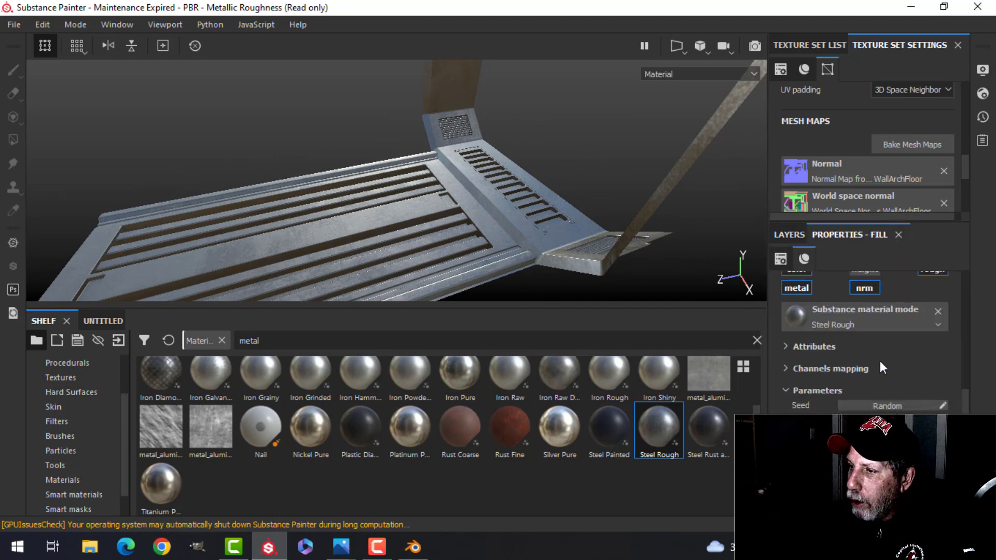
scroll(880, 360, "up", 5)
Step: Add a fill layer above Steel Rough and give it a black mask
left_click(794, 235)
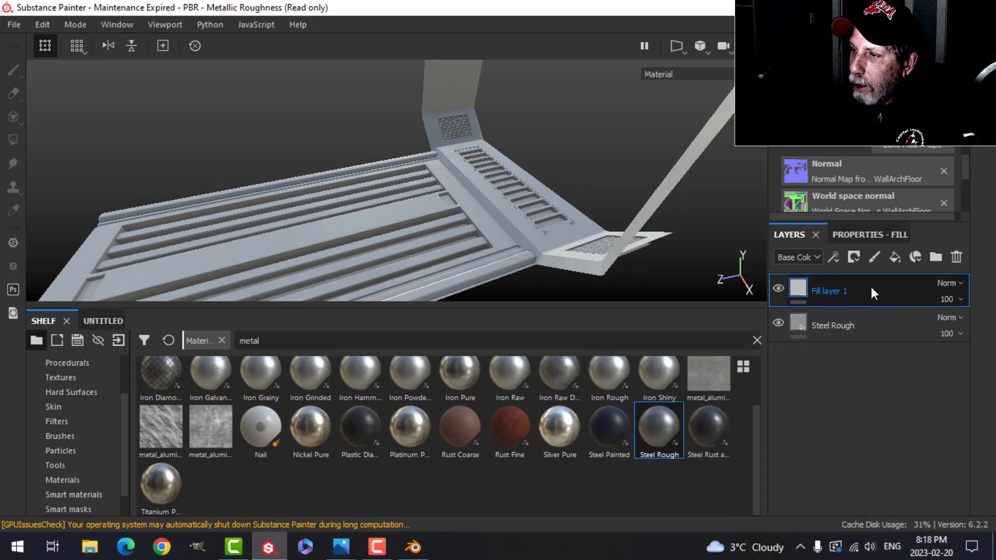
left_click(854, 257)
left_click(873, 288)
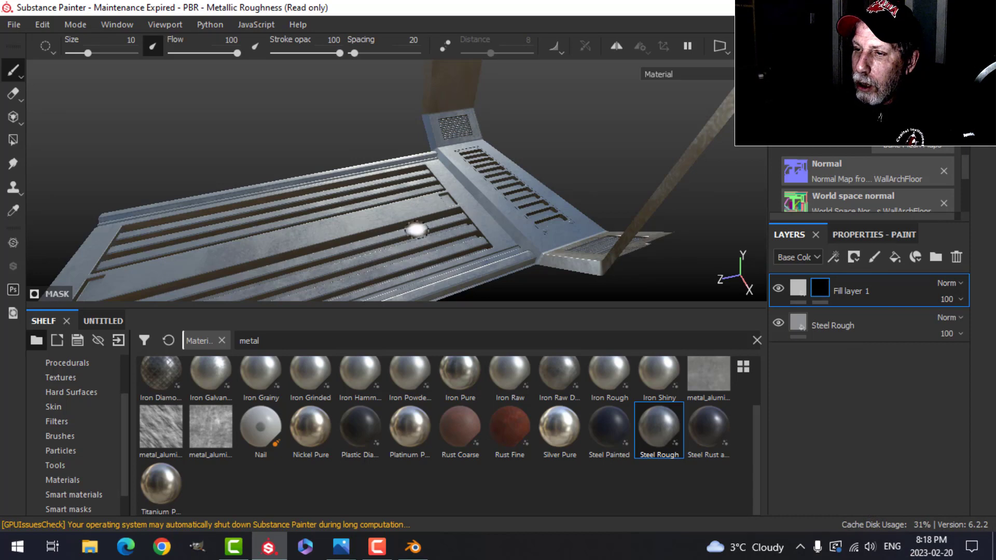
Step: Limit the new fill layer's material channels to color and roughness
left_click(802, 284)
left_click(851, 236)
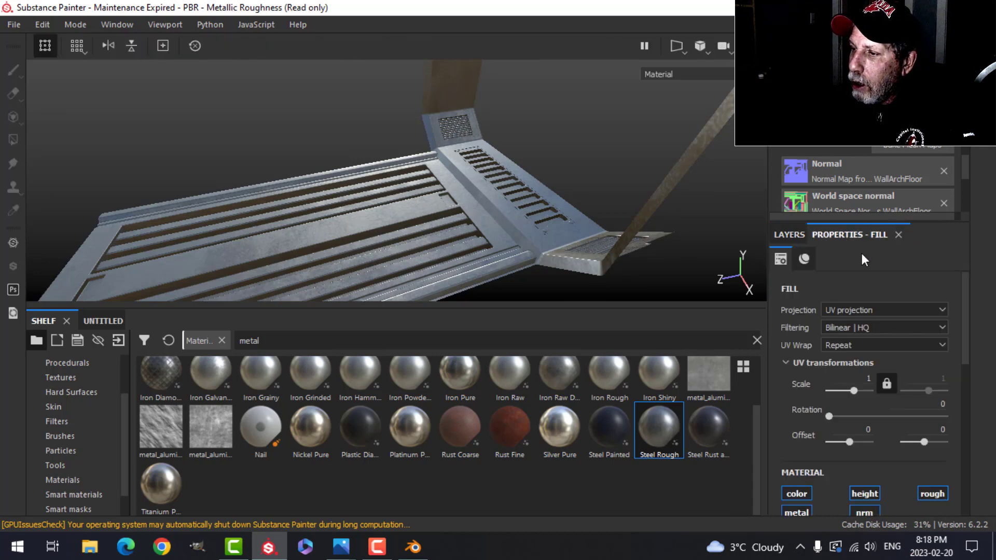
scroll(833, 409, "down", 3)
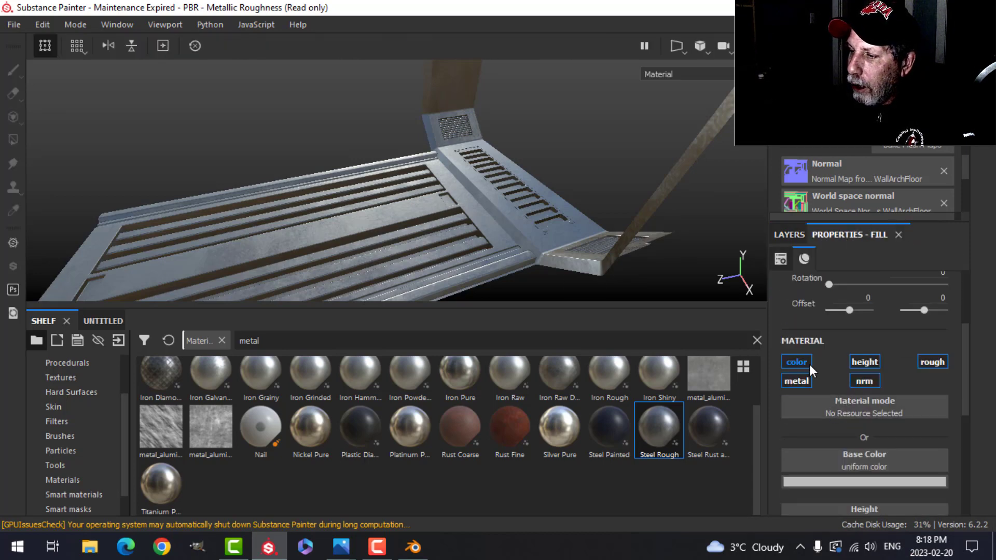
left_click(807, 361)
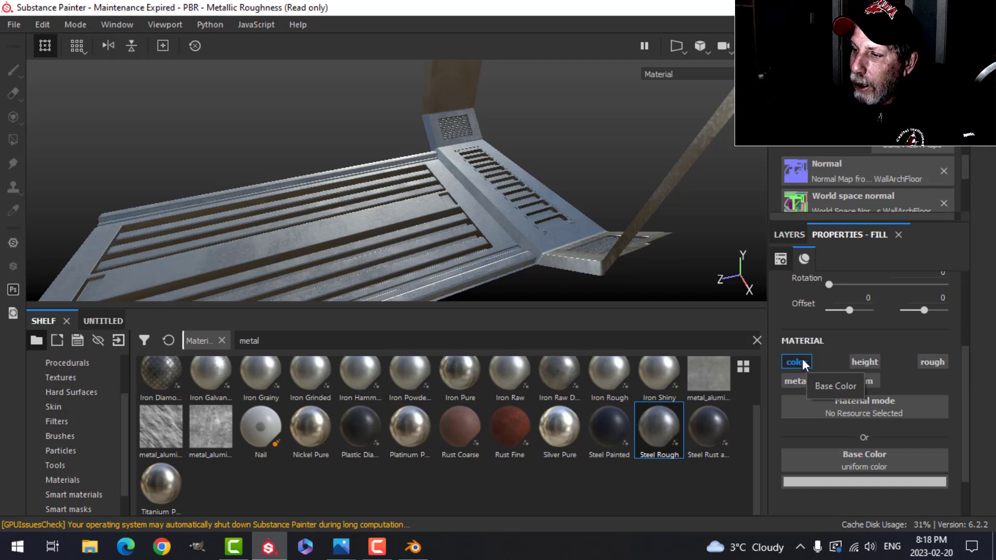
left_click(933, 363)
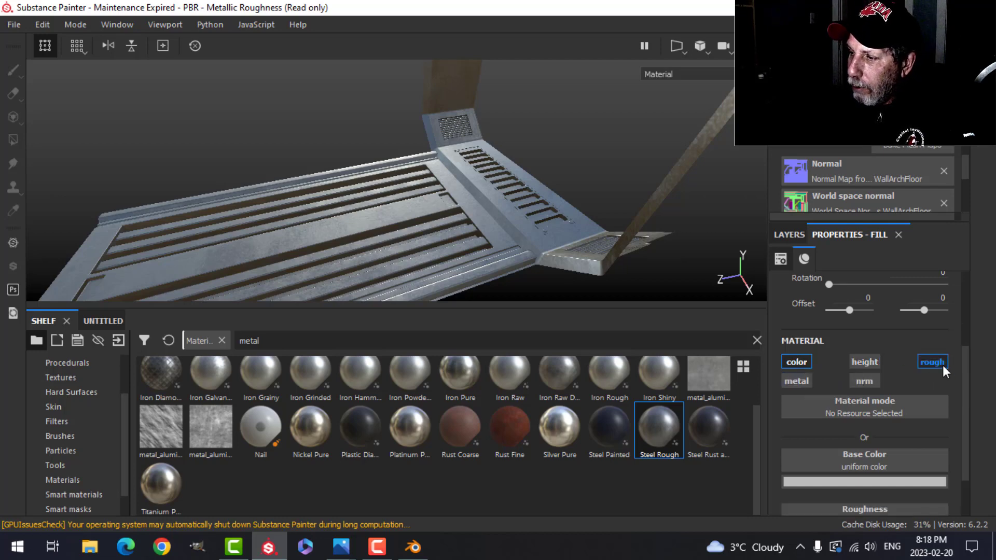
Step: Set the fill layer's base color to a very dark brown, R 0.016, G 0.009, B 0.000
scroll(921, 447, "down", 1)
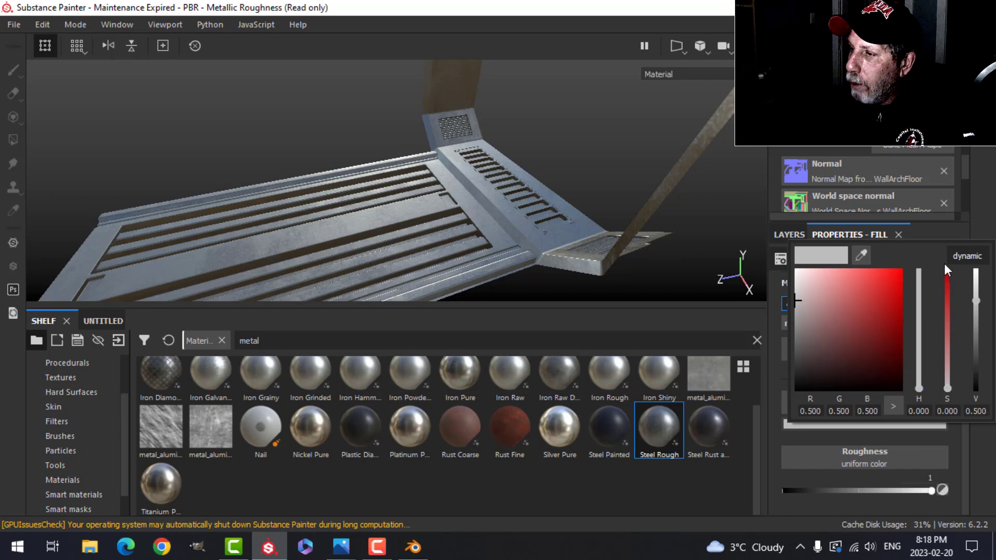
left_click(966, 258)
left_click_drag(920, 384, 884, 374)
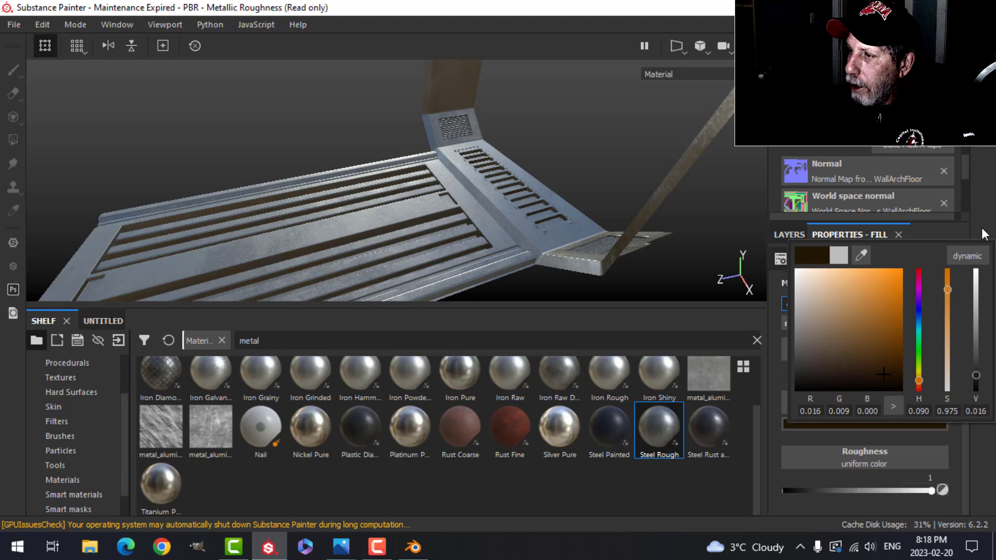
Step: Add a Dirt generator to the brown fill layer's mask and set its Dirt Level to 0.69
left_click(796, 237)
left_click(819, 287)
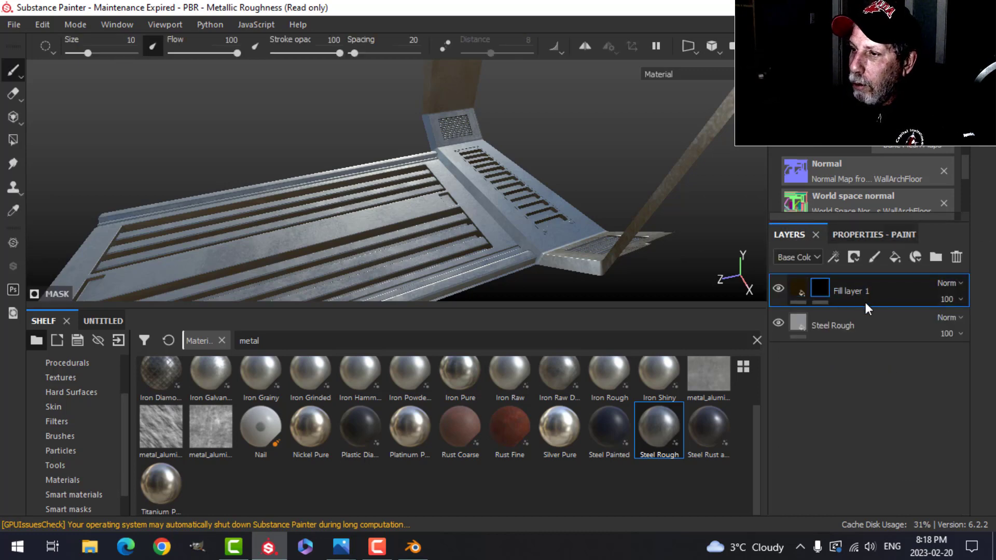
left_click(835, 257)
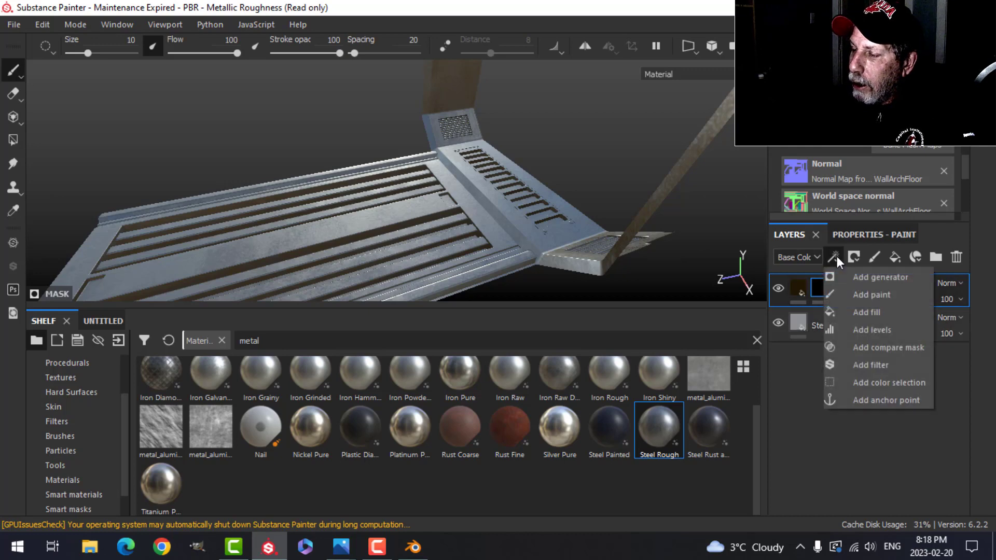
left_click(864, 277)
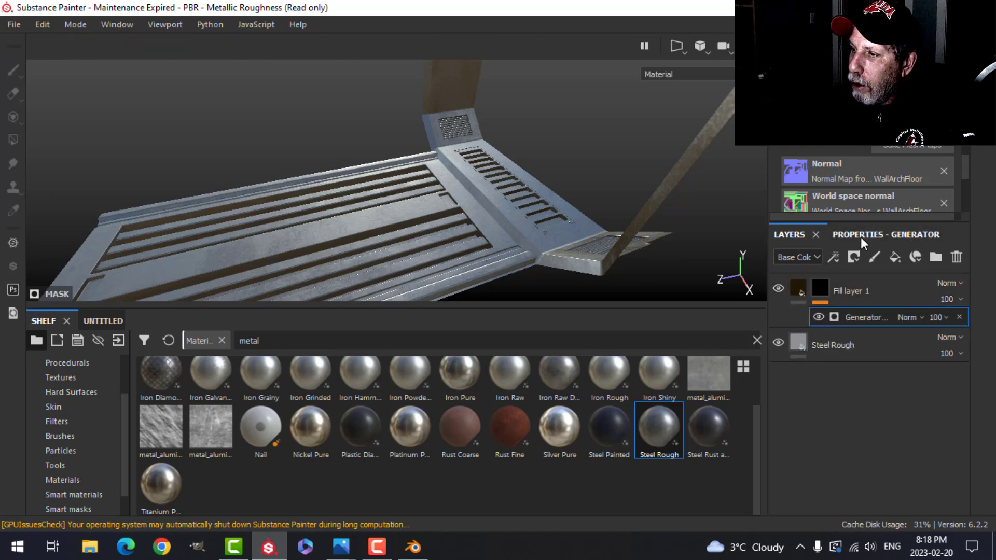
left_click(861, 235)
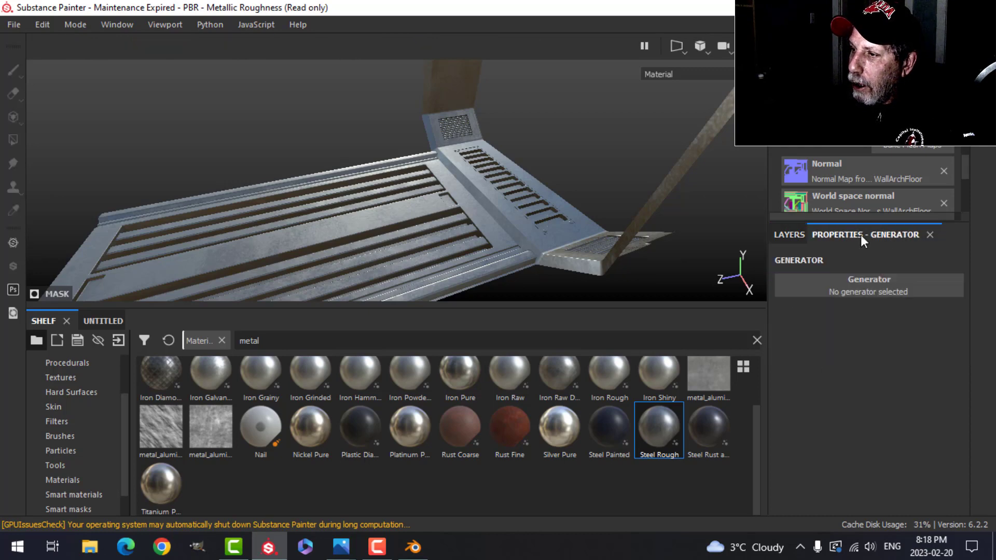
left_click(863, 287)
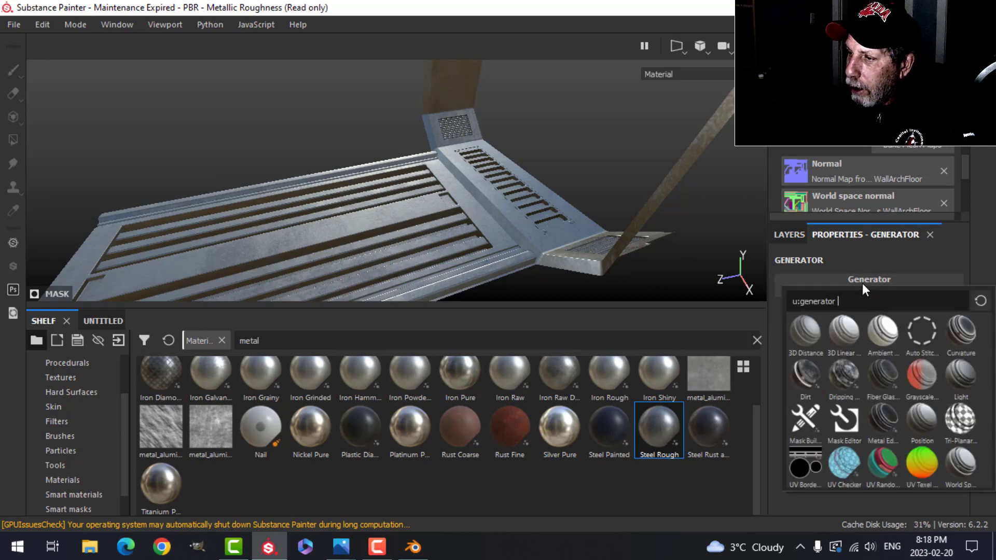
left_click(809, 368)
left_click_drag(546, 216, 549, 211, "alt")
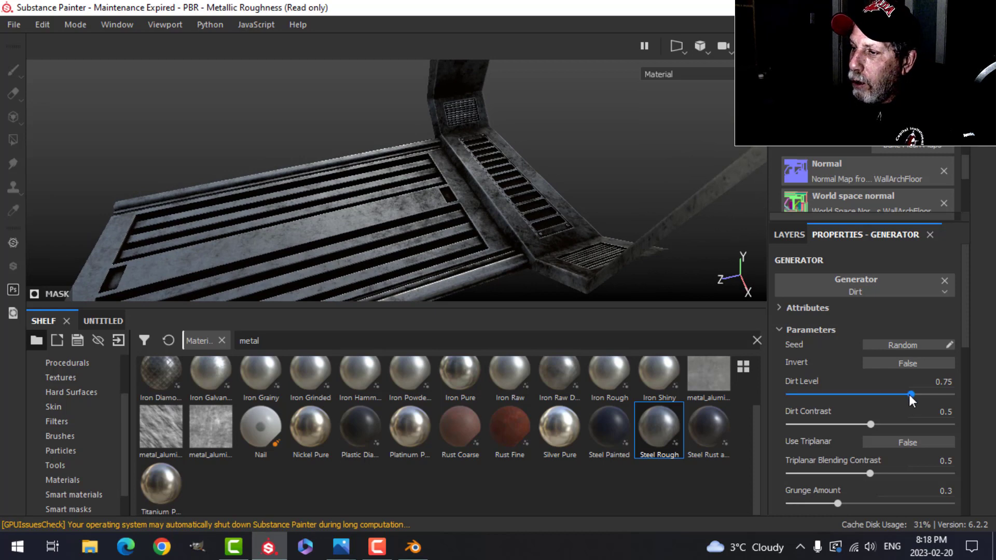
mouse_move(909, 395)
left_mouse_down()
mouse_move(886, 391)
mouse_move(900, 391)
left_mouse_up()
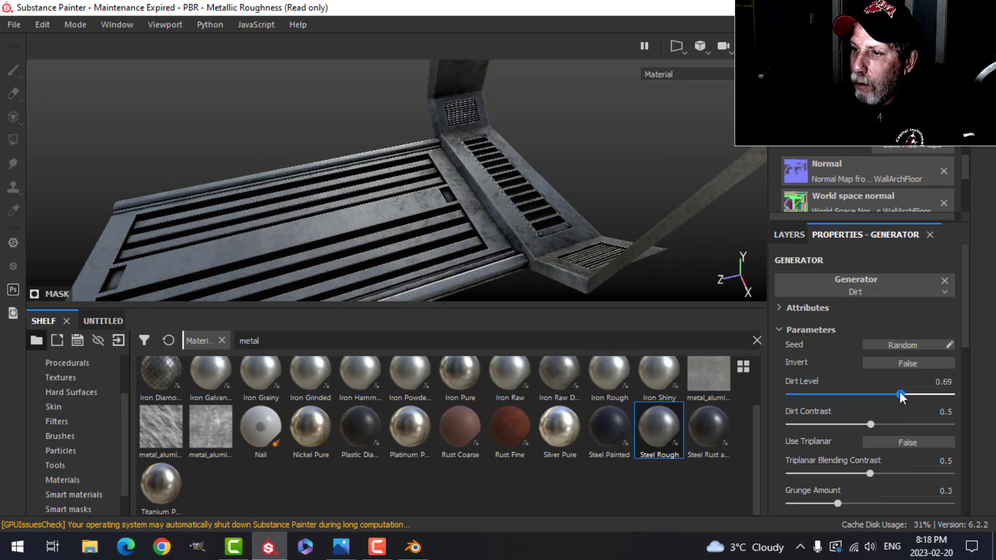
Step: Examine the dirt on the floor slats, vents and arch from close up and from a distance
left_click_drag(610, 220, 660, 251, "alt")
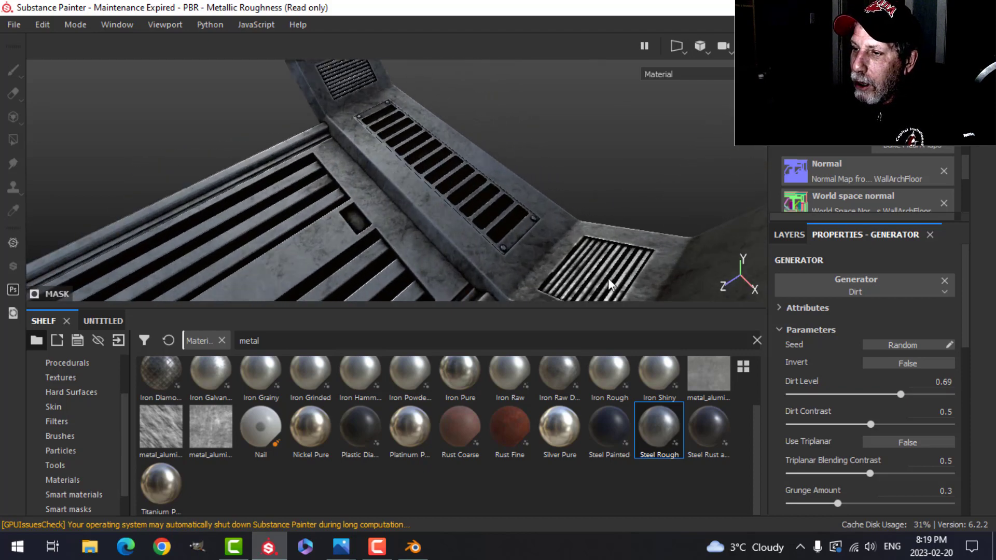
scroll(590, 235, "down", 5)
left_click_drag(558, 201, 560, 164, "alt")
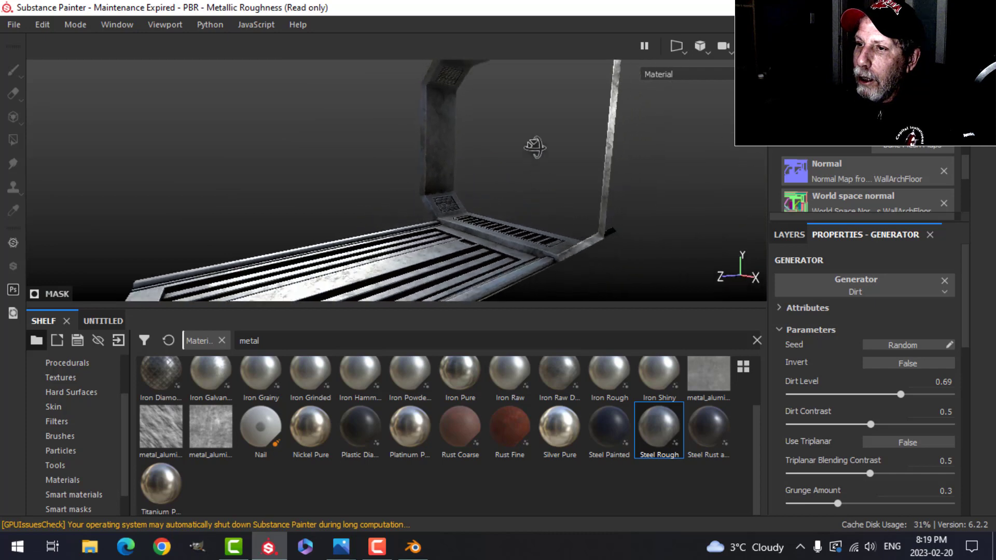
right_click_drag(561, 164, 534, 172, "alt")
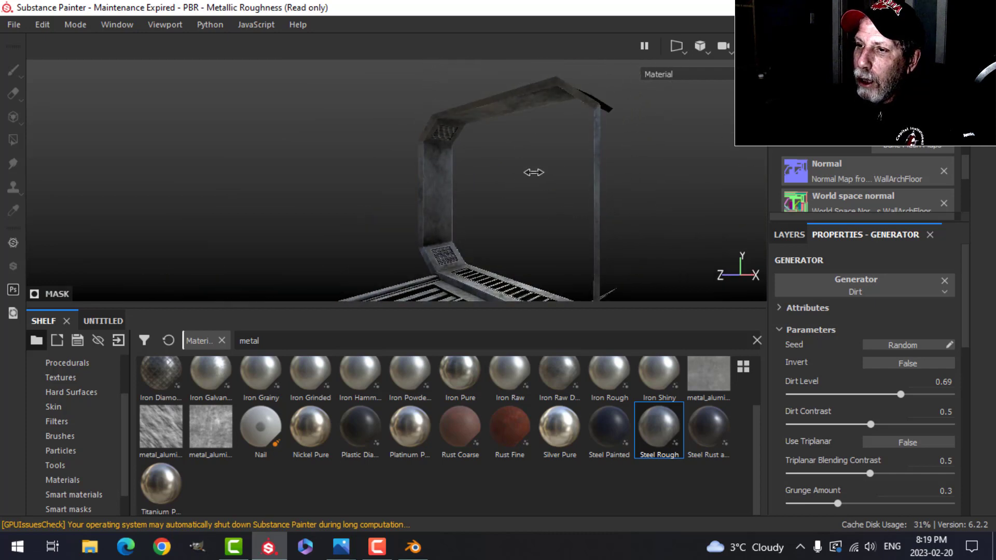
left_click_drag(534, 172, 538, 205, "alt")
left_click_drag(518, 249, 514, 203, "alt")
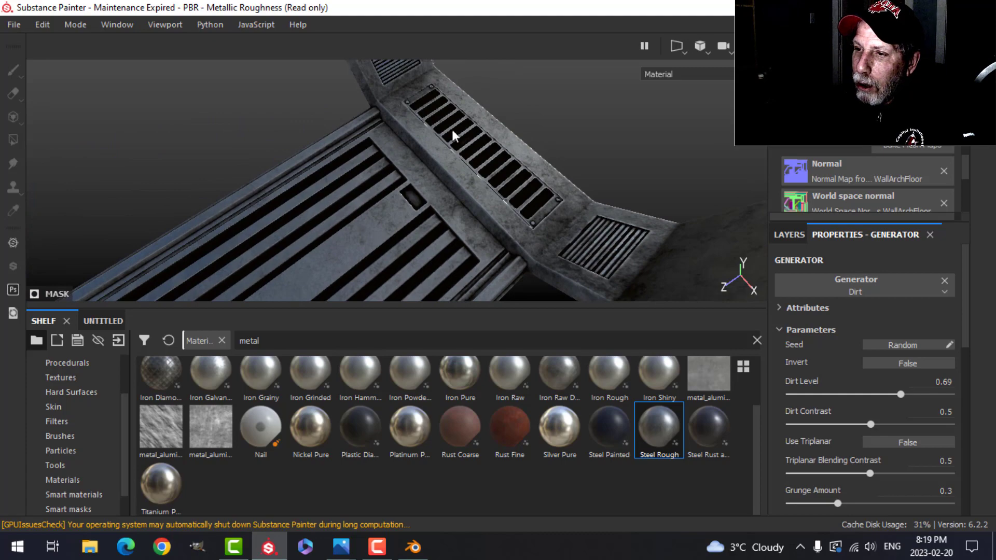
left_click_drag(501, 179, 602, 216, "alt")
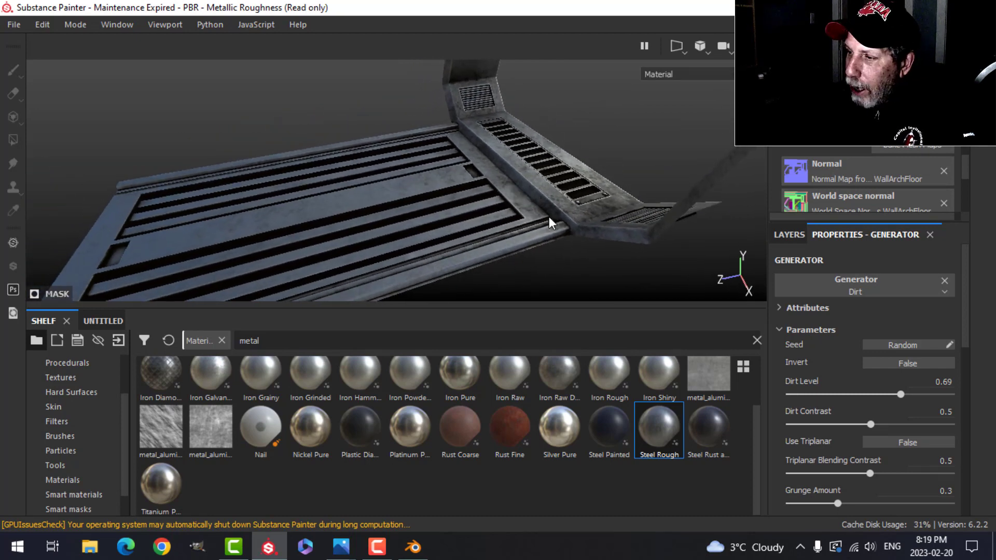
Step: Rename the brown fill layer as "dirt"
left_click(793, 236)
double_click(853, 290)
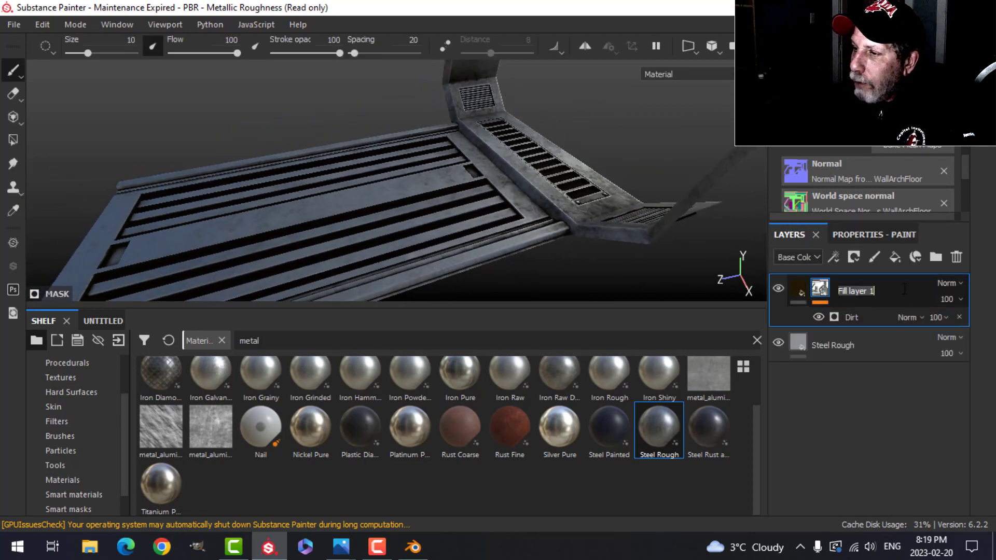
type("dirt")
key("Return")
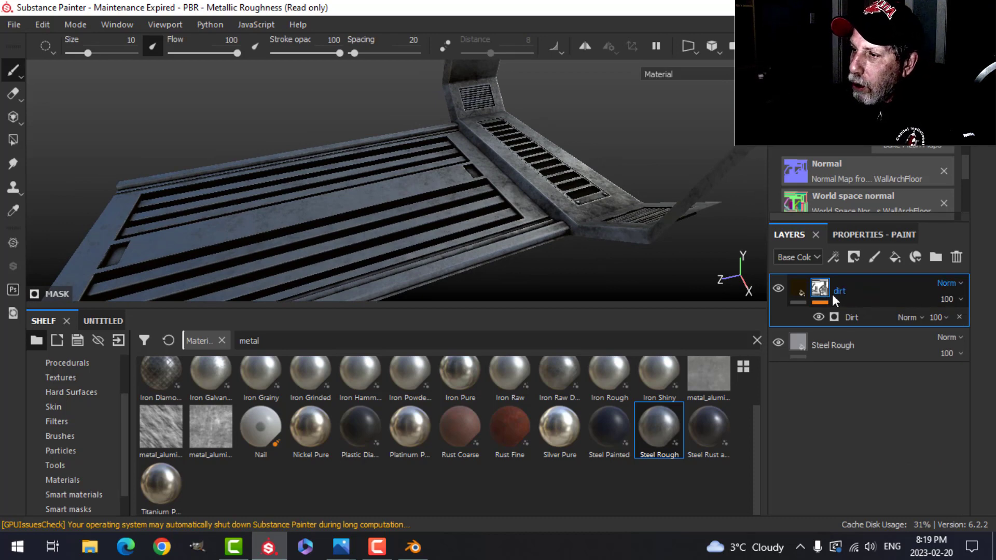
Step: Add another fill layer above the dirt layer
left_click(801, 289)
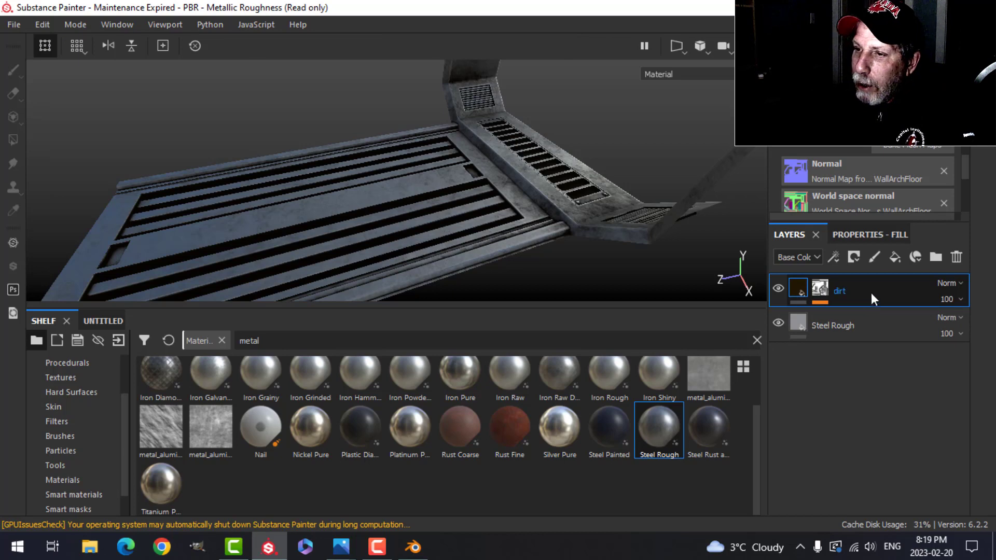
left_click(894, 257)
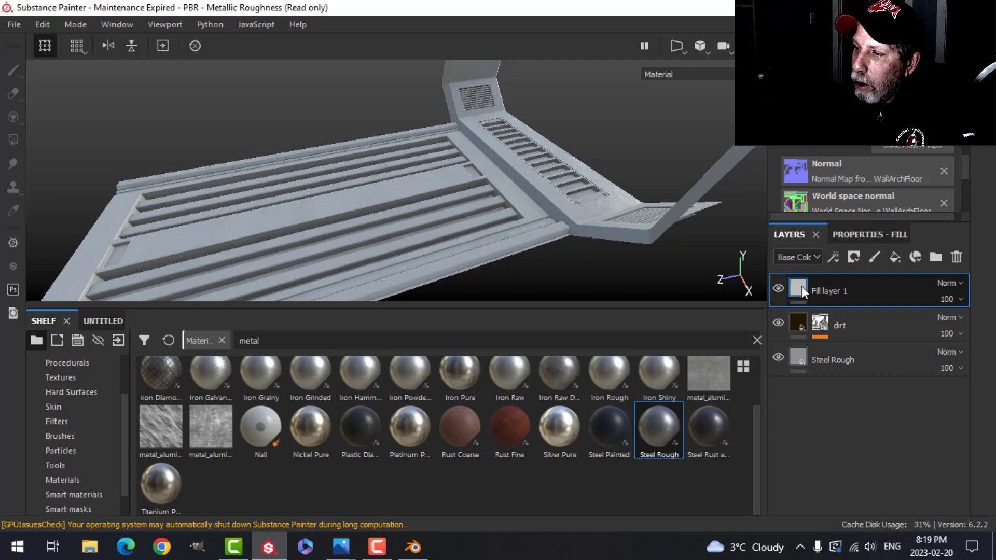
Step: Limit the new fill layer above the dirt layer to the color and height channels
left_click(870, 235)
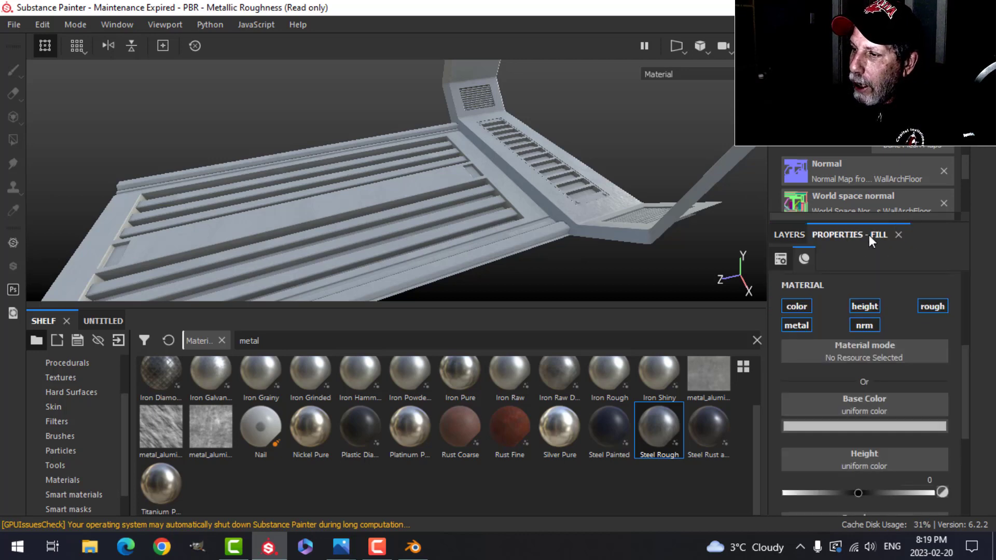
left_click(797, 306, "ctrl")
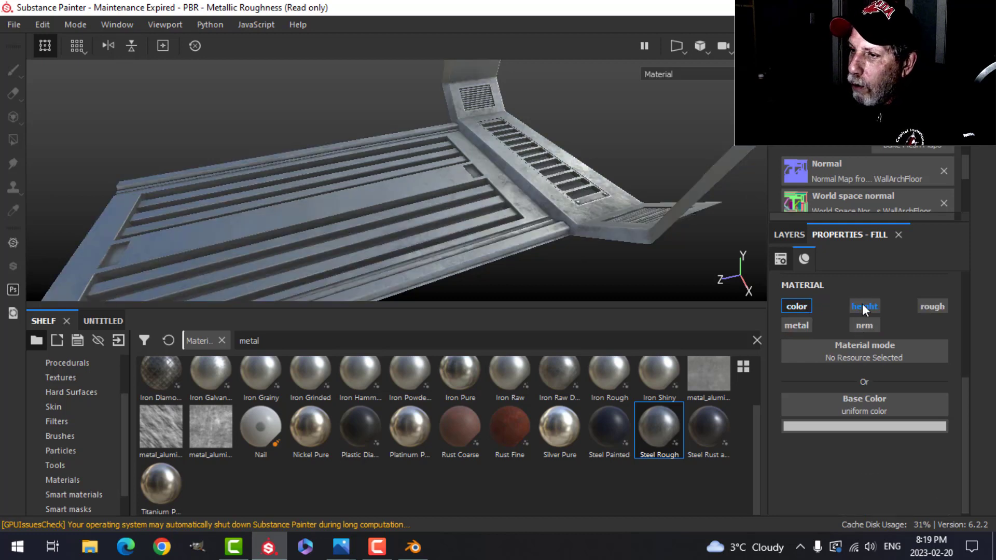
left_click(863, 304)
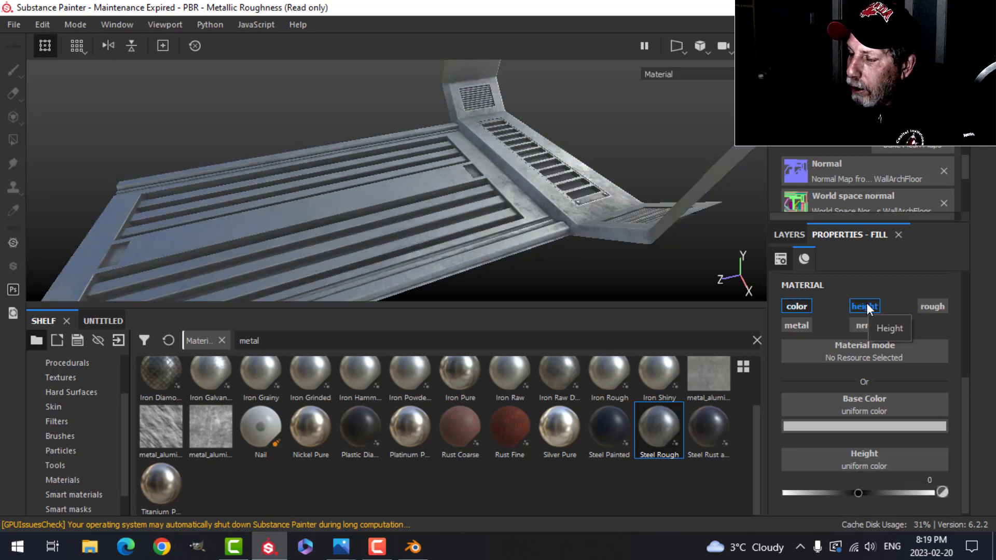
Step: Give the new fill layer a very dark grey base color and a height of -0.0725
left_click(859, 425)
left_click_drag(818, 355, 797, 373)
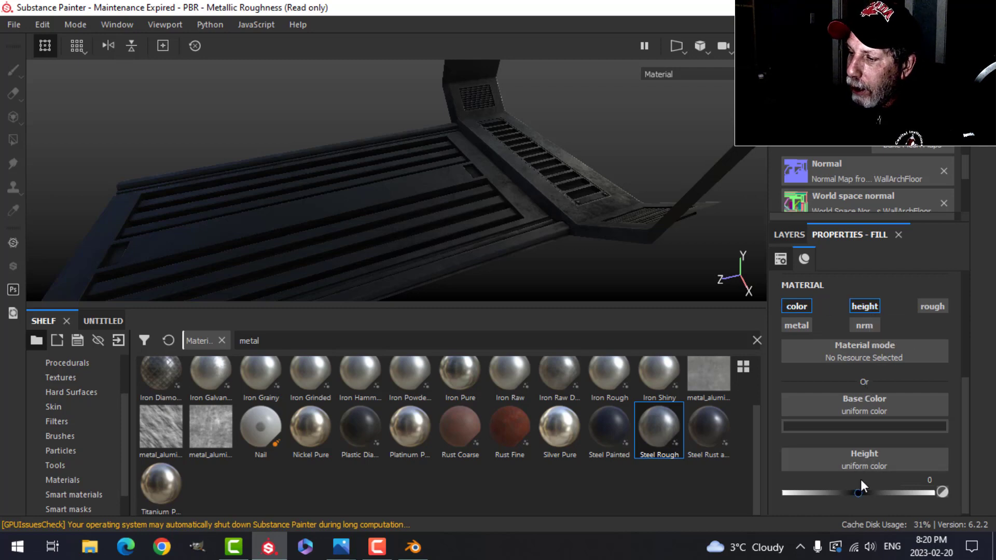
left_click(859, 492)
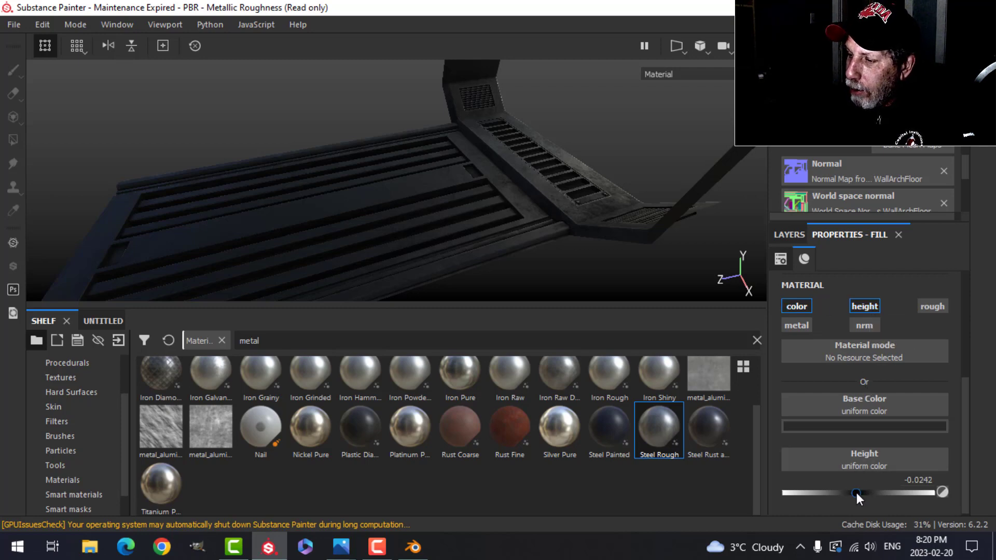
left_click_drag(857, 493, 852, 493)
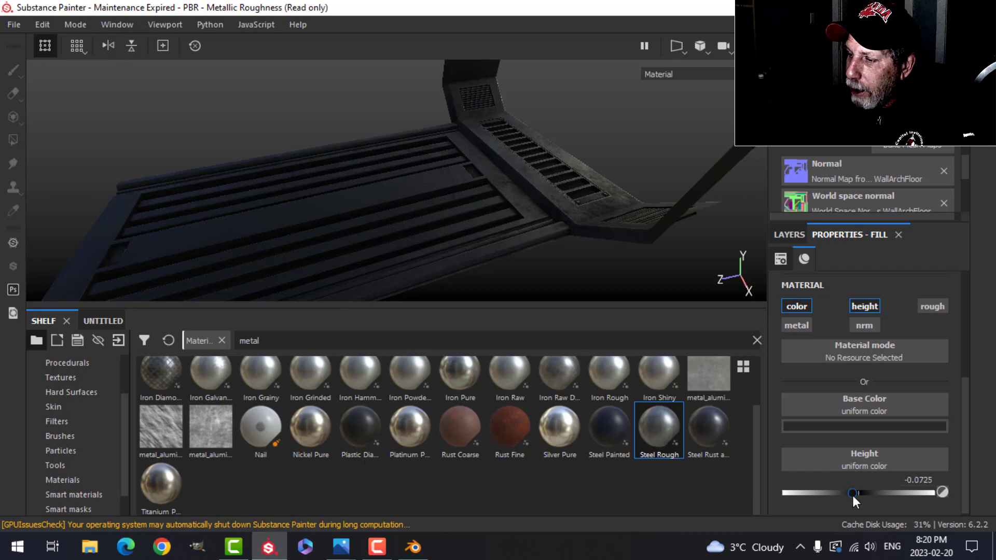
Step: Add a black mask to the dark fill layer and add a fill effect to that mask
left_click(794, 234)
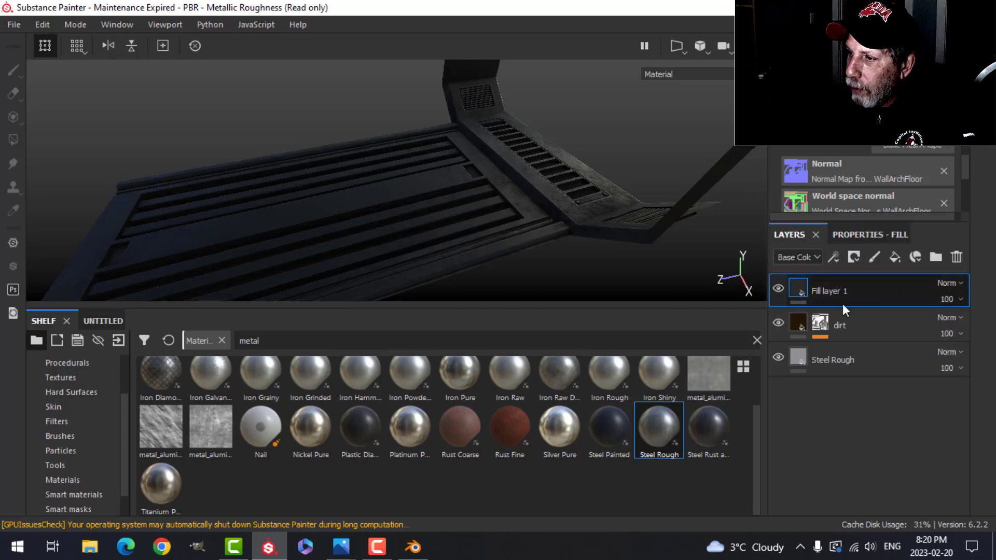
left_click(854, 258)
left_click(869, 287)
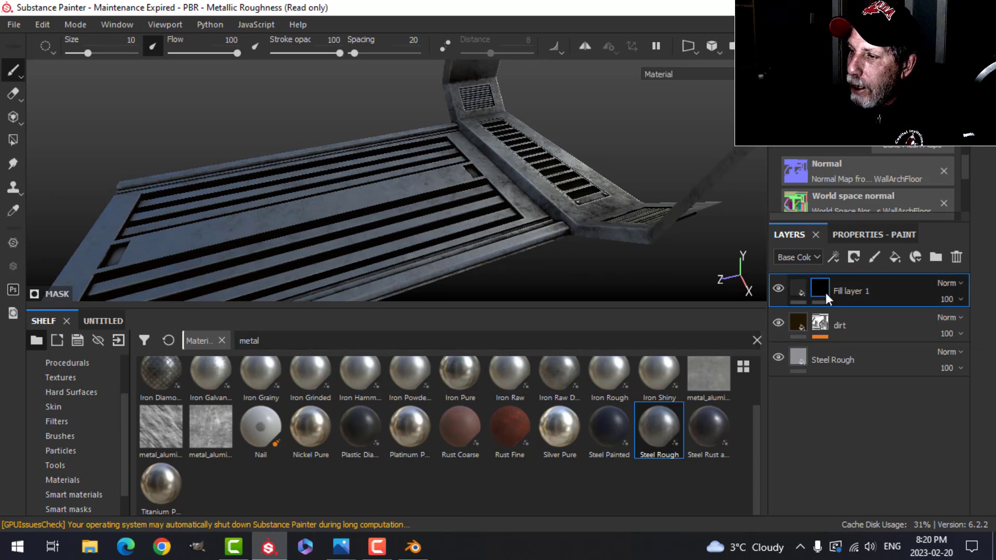
left_click(834, 257)
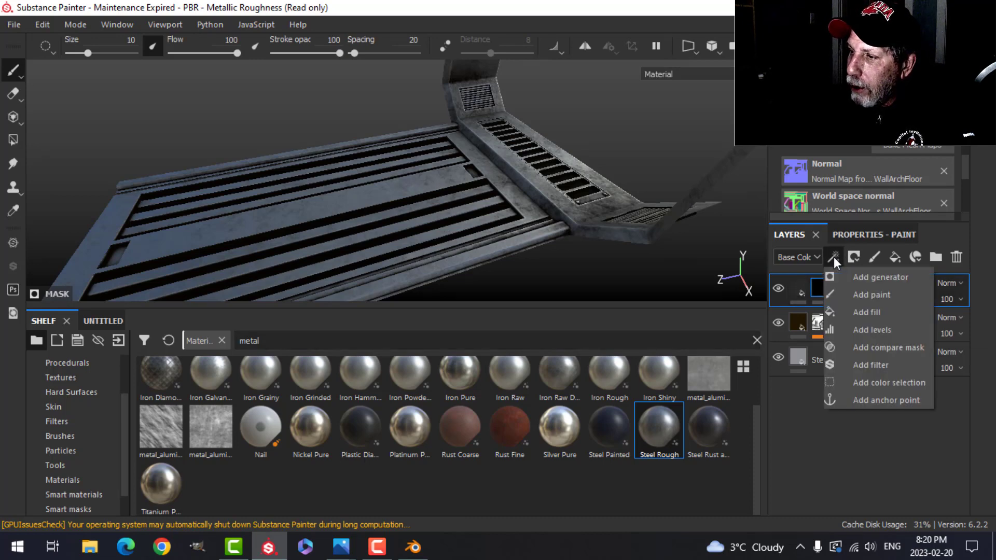
left_click(859, 312)
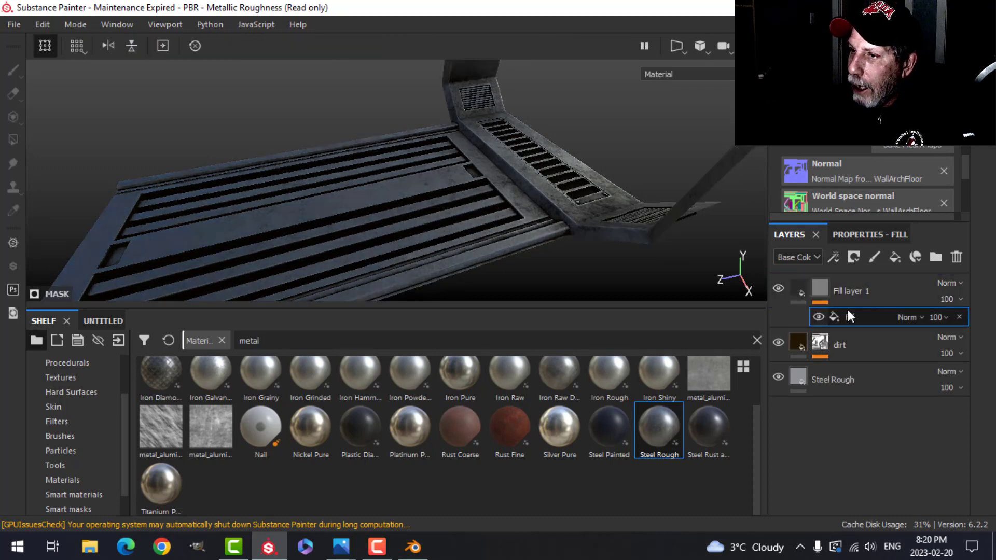
Step: Search the procedurals for "scrat" and assign Grunge Scratches Rough as the mask fill's grayscale
left_click(871, 234)
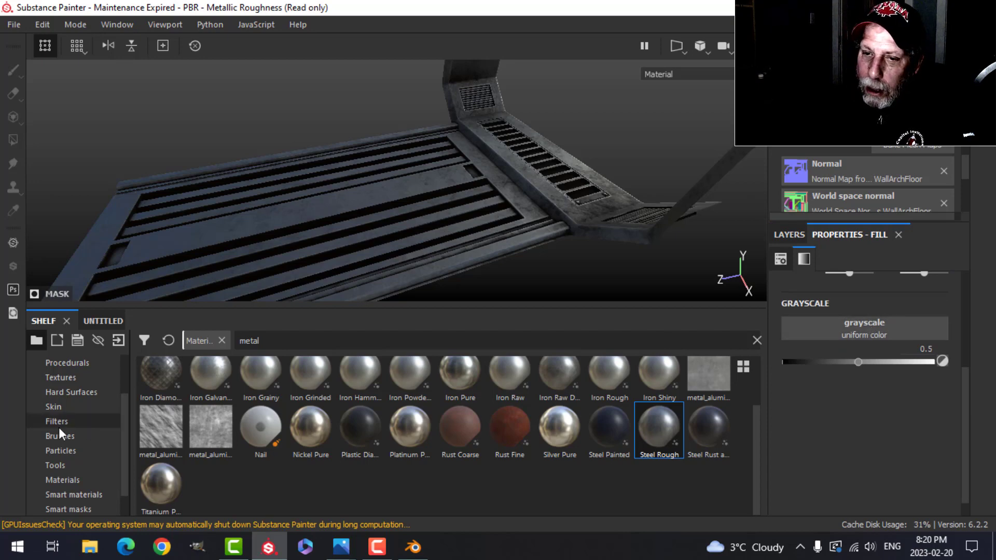
left_click(73, 366)
left_click(300, 343)
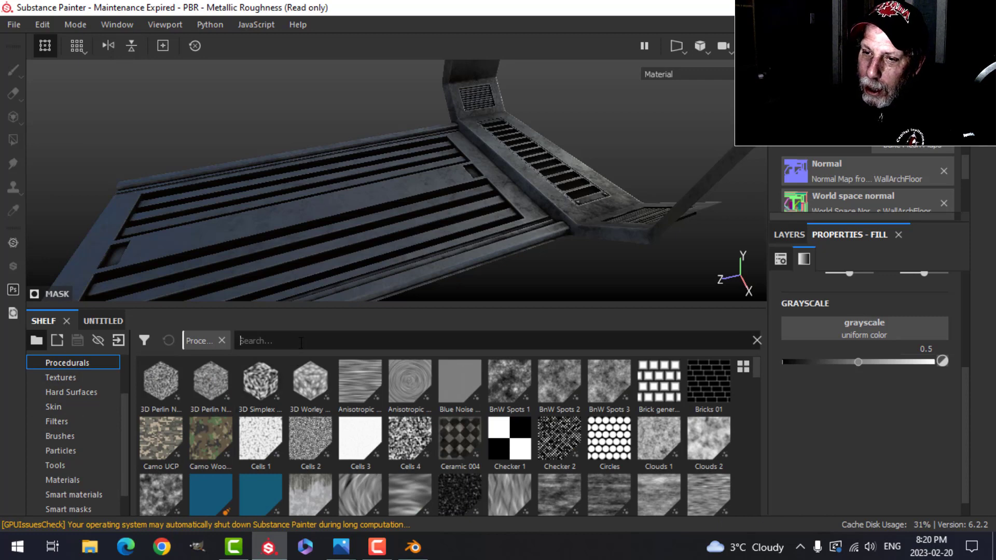
type("scrat")
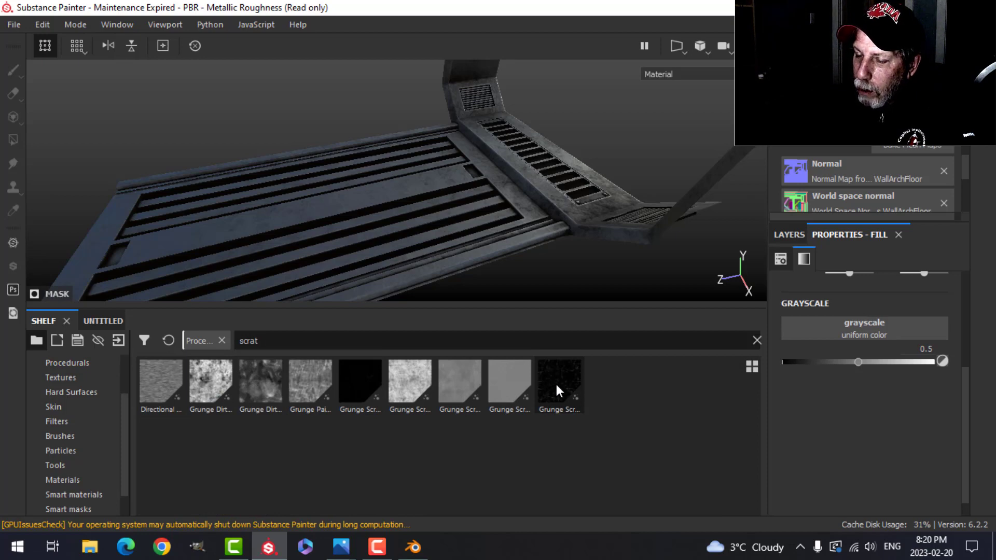
left_click_drag(557, 387, 824, 329)
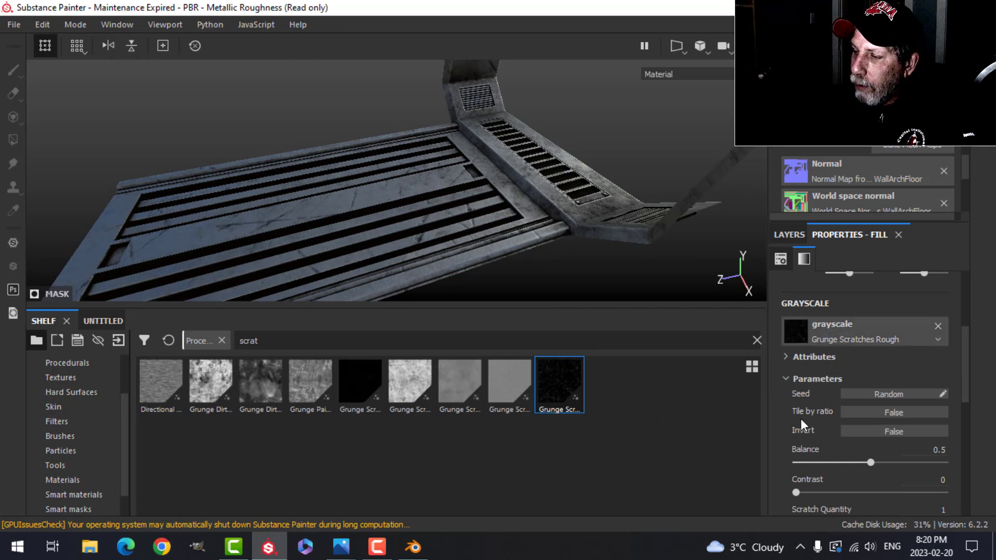
Step: Set the Balance of the Grunge Scratches Rough mask to 0.46
scroll(801, 420, "down", 1)
mouse_move(874, 418)
left_mouse_down()
mouse_move(843, 416)
mouse_move(864, 418)
left_mouse_up()
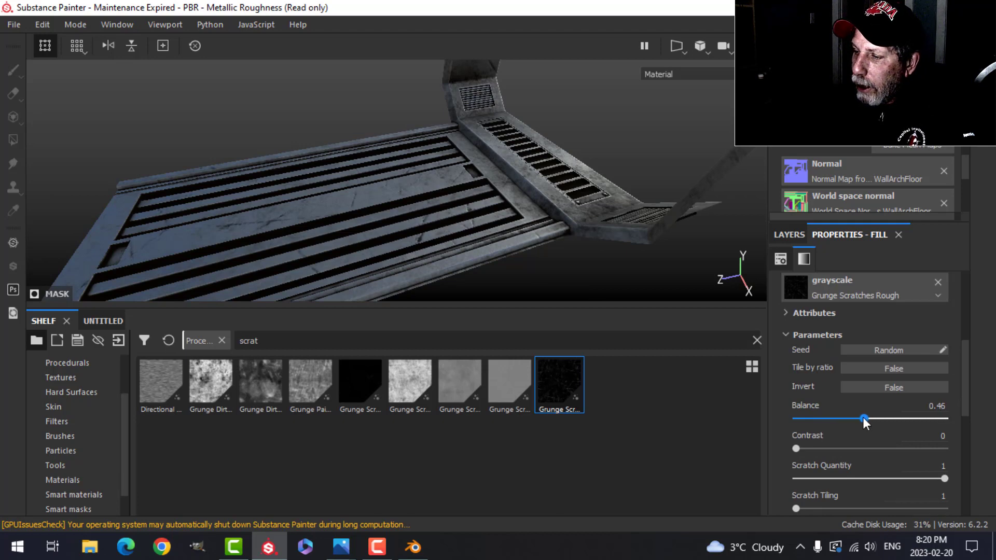
scroll(857, 449, "down", 1)
scroll(815, 451, "down", 3)
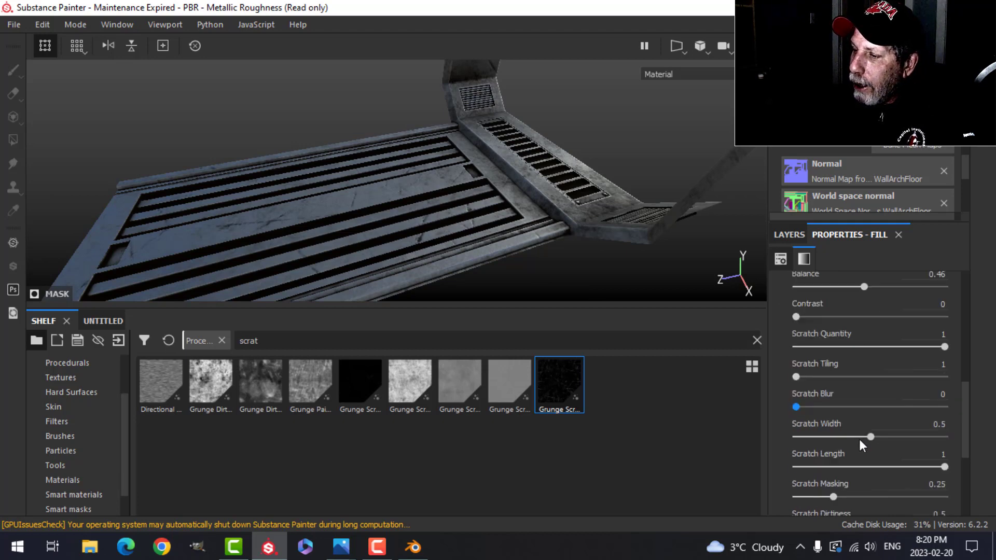
Step: Set the texture set's size to 2048 to sharpen the scratches on the floor slats and vents
left_click_drag(422, 171, 445, 200, "alt")
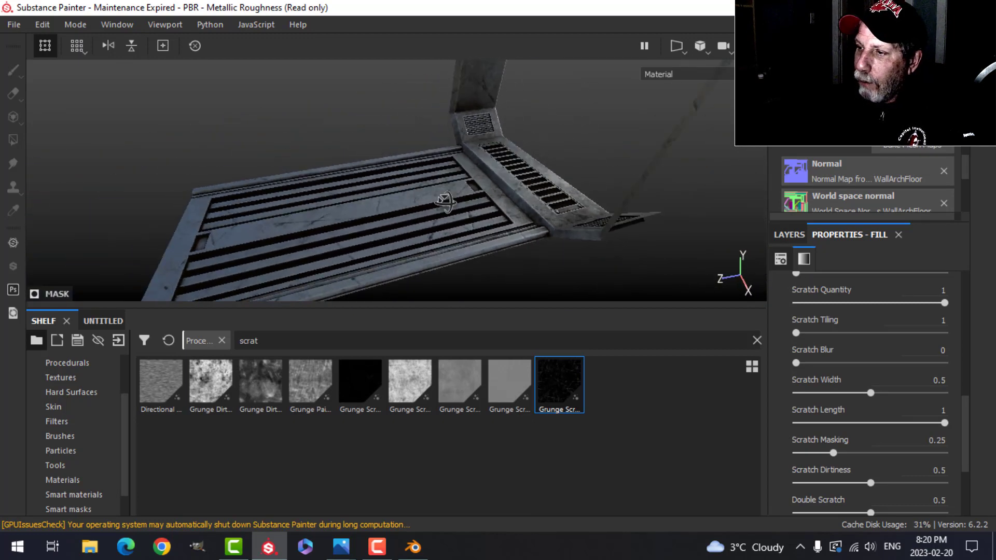
mouse_move(553, 225)
left_mouse_down("alt")
mouse_move(502, 211)
mouse_move(551, 217)
left_mouse_up("alt")
middle_click_drag(458, 225, 476, 222, "alt")
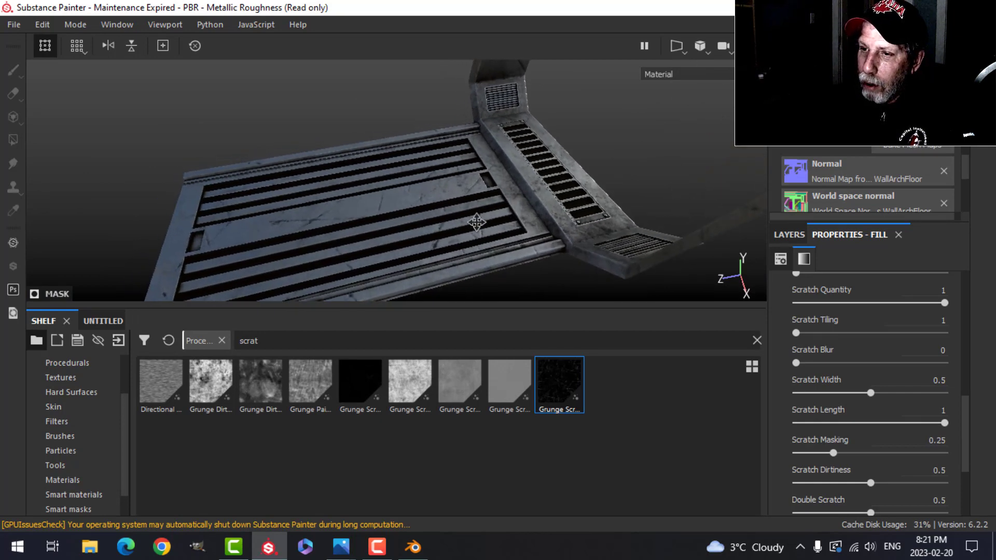
left_click_drag(465, 219, 496, 212, "alt")
scroll(494, 209, "up", 3)
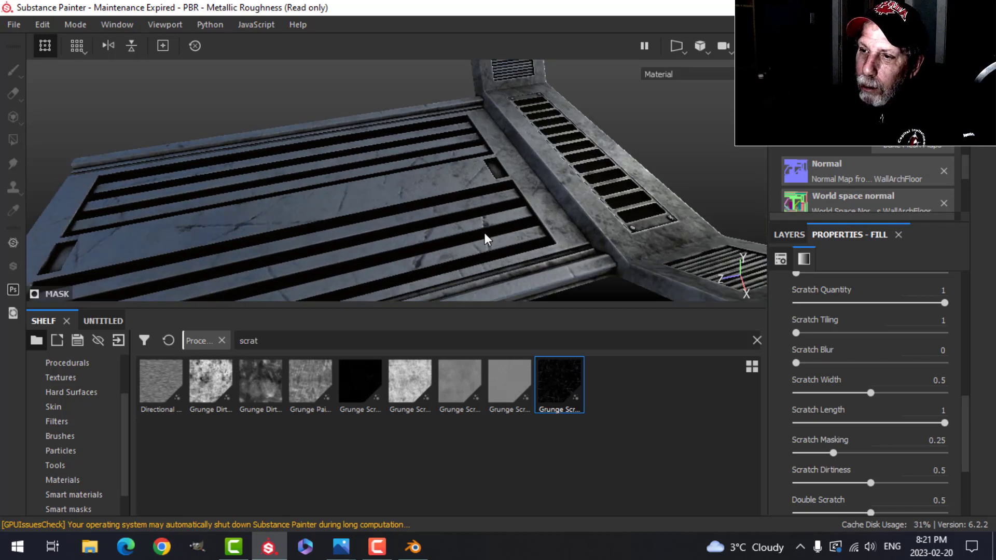
mouse_move(484, 233)
left_mouse_down("alt")
mouse_move(472, 182)
mouse_move(494, 217)
left_mouse_up("alt")
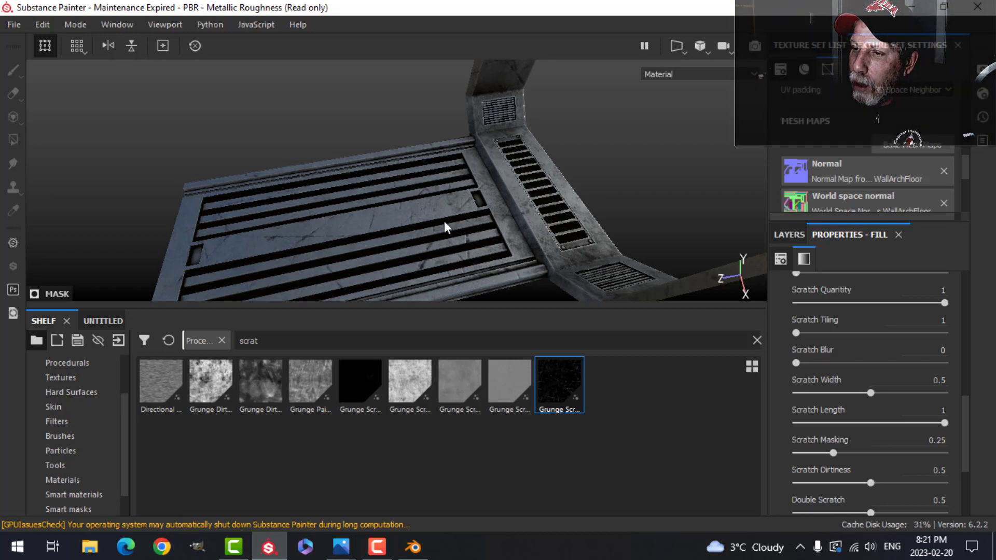
scroll(844, 114, "up", 8)
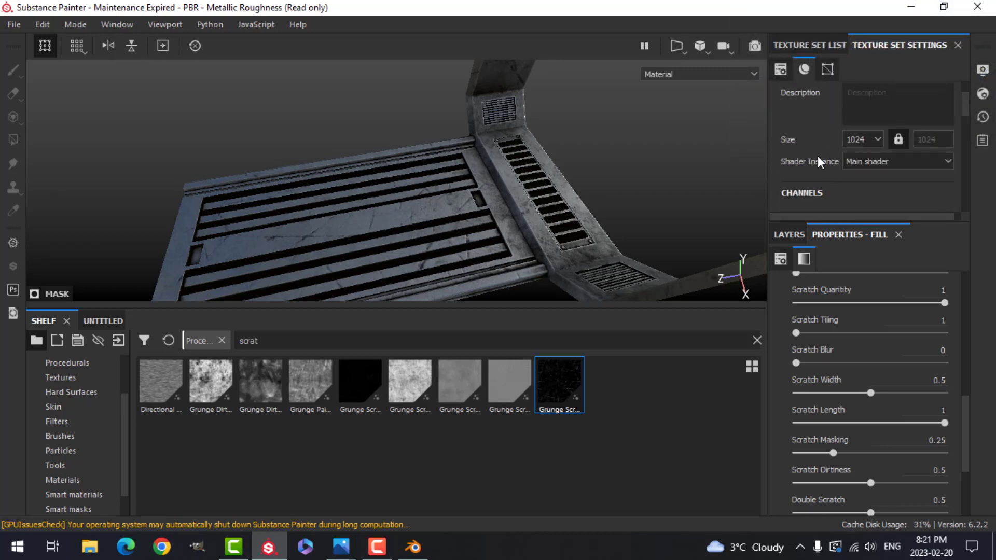
left_click(857, 139)
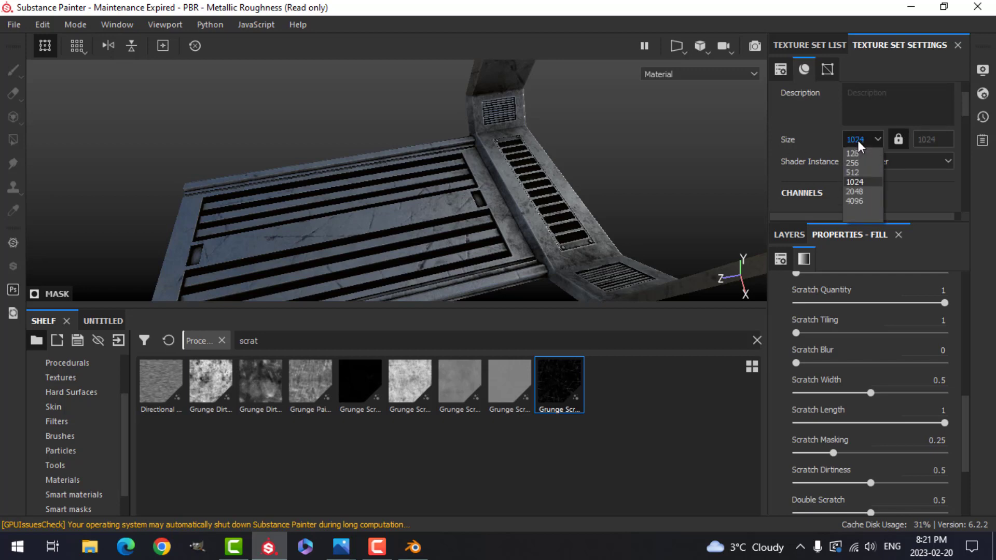
left_click(856, 191)
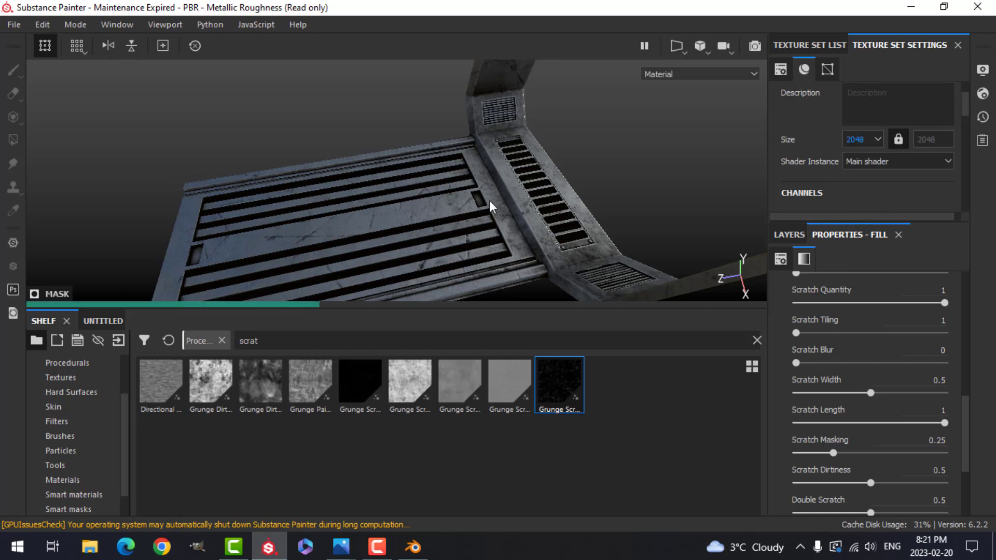
left_click_drag(491, 200, 508, 189, "alt")
scroll(444, 207, "up", 5)
scroll(423, 218, "down", 2)
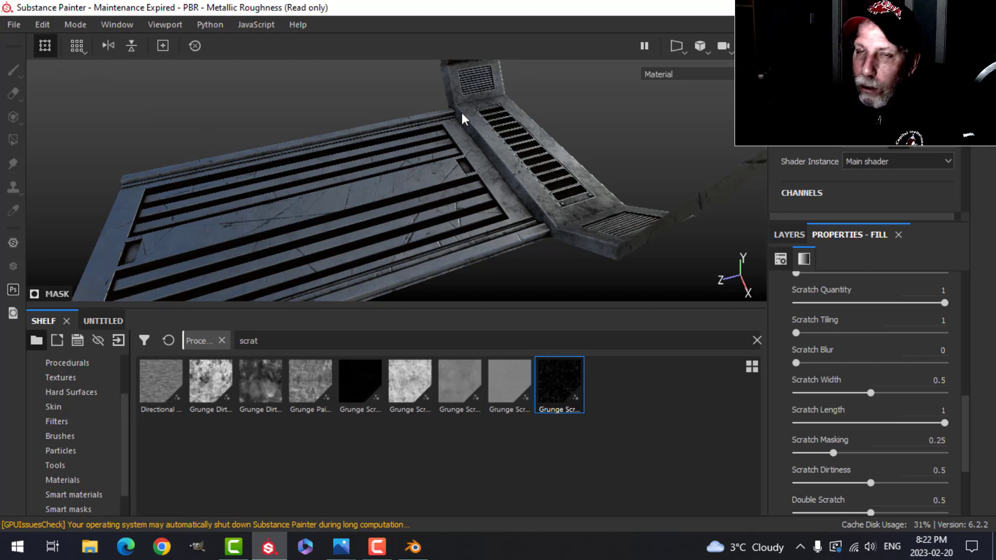
left_click(14, 25)
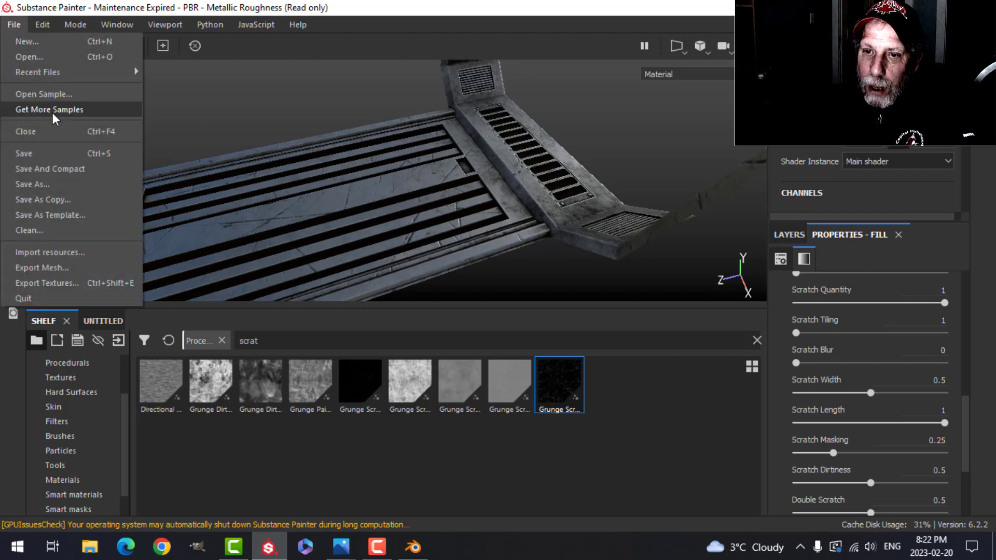
left_click(199, 254)
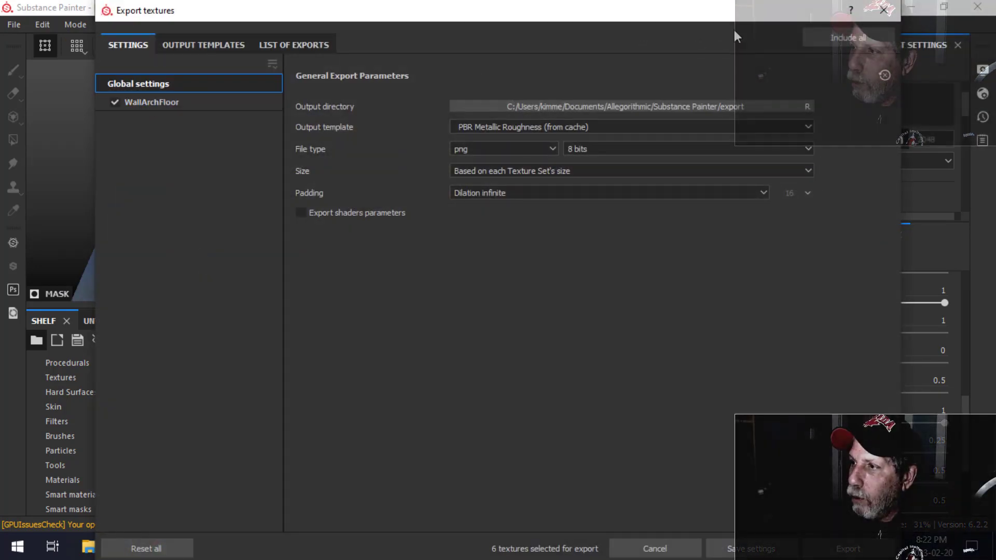
left_click(886, 10)
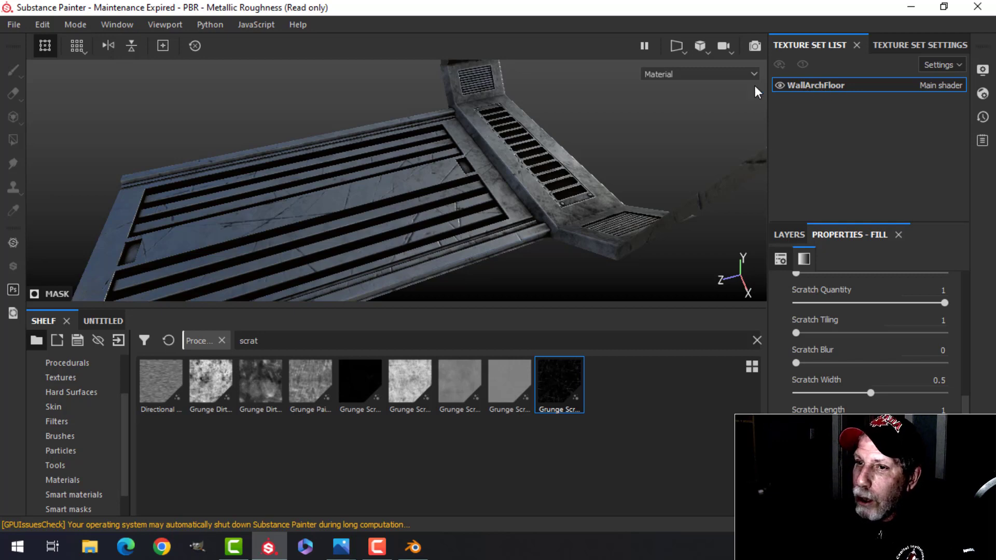
Step: Examine which output maps the PBR Metallic Roughness export preset contains, and leave the export settings
left_click(14, 25)
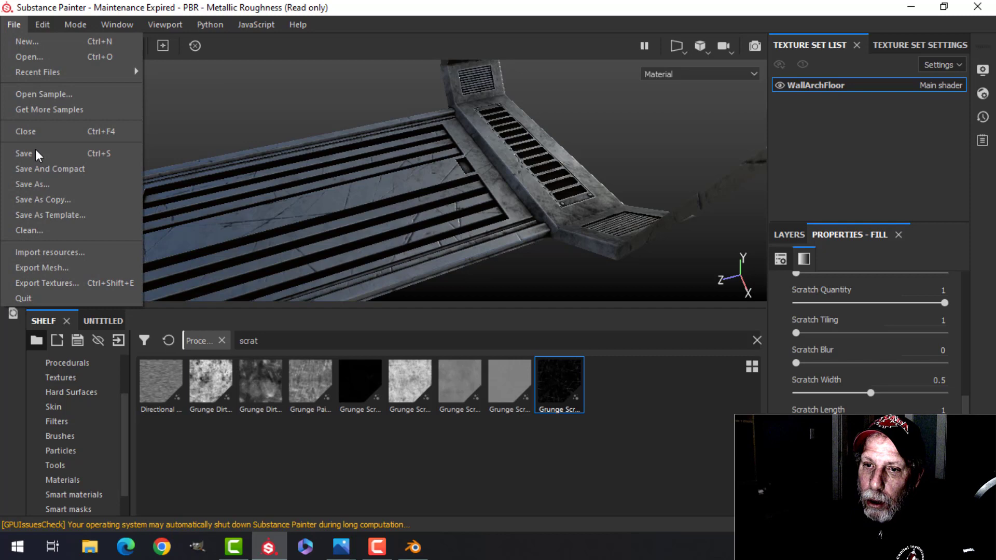
left_click(44, 285)
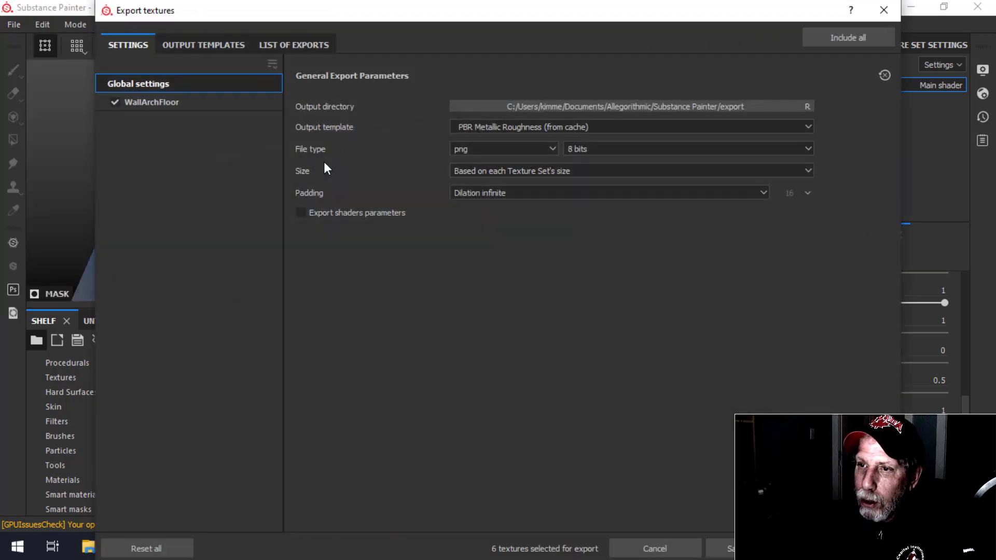
left_click(211, 44)
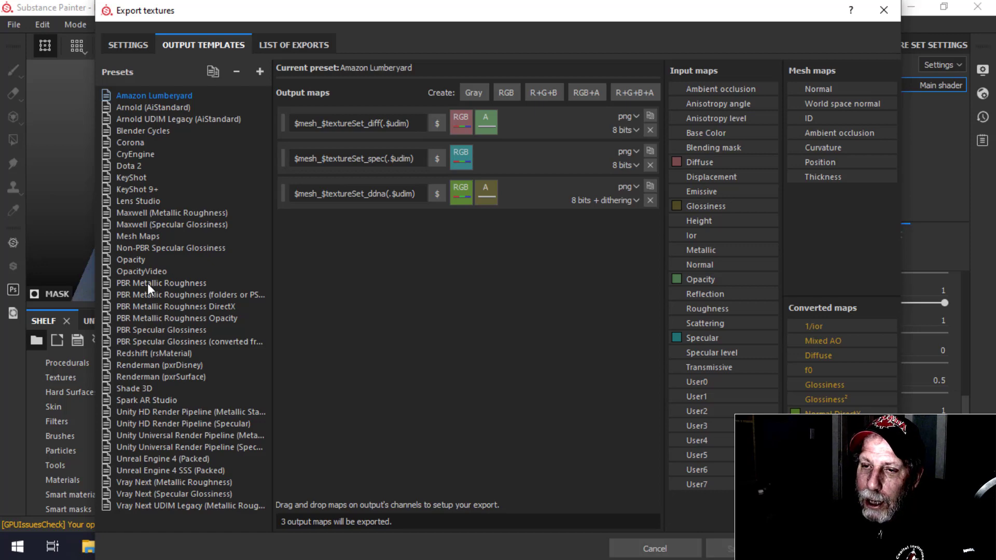
left_click(161, 284)
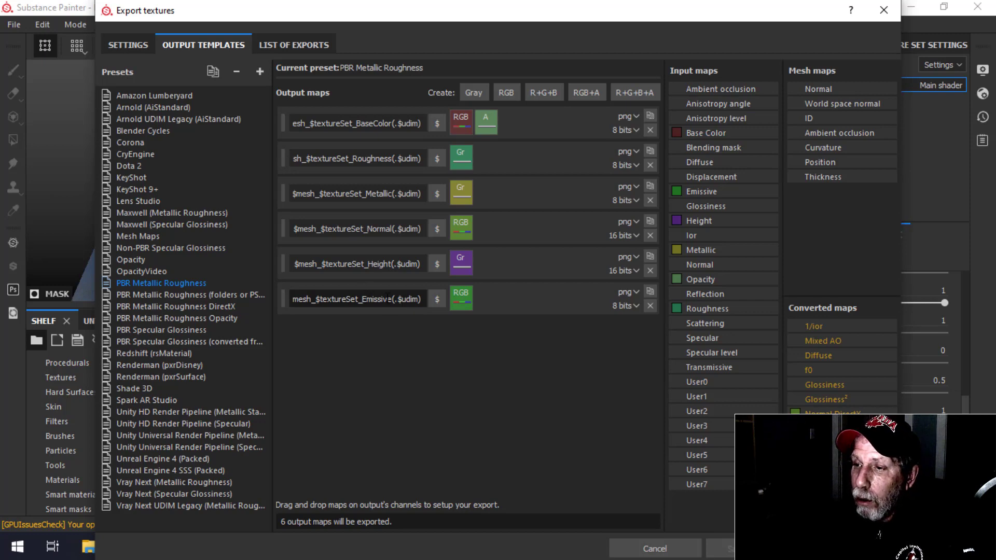
left_click(884, 10)
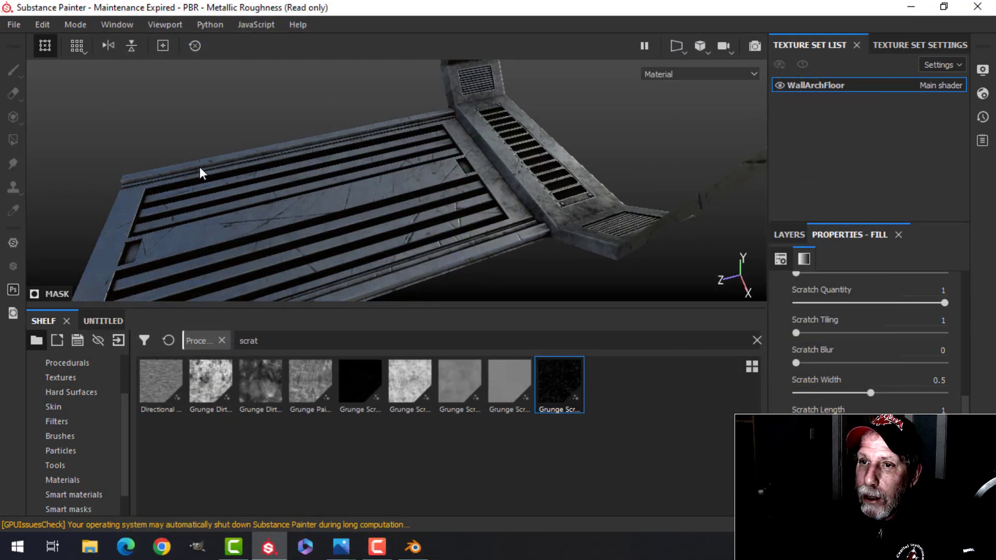
left_click(14, 25)
left_click(47, 283)
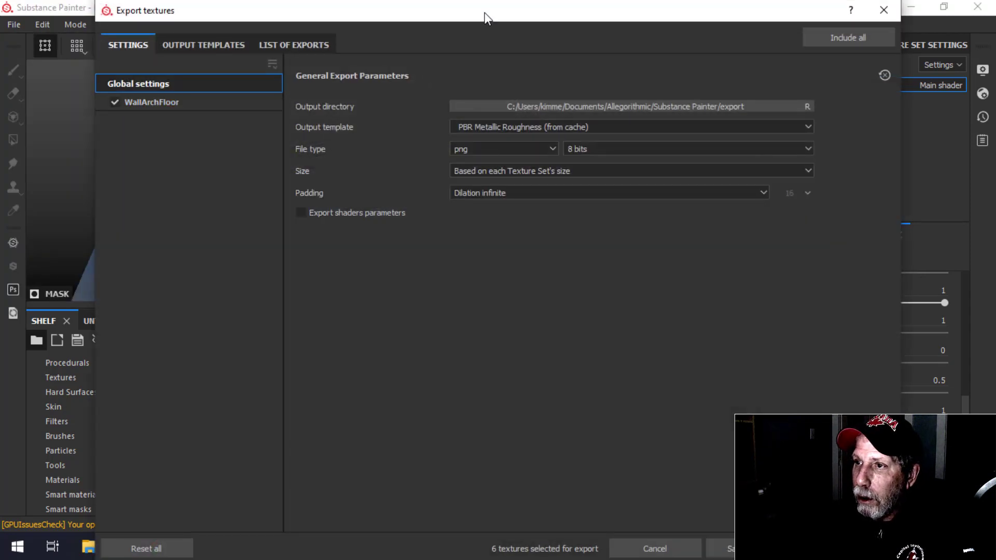
left_click_drag(489, 13, 490, 52)
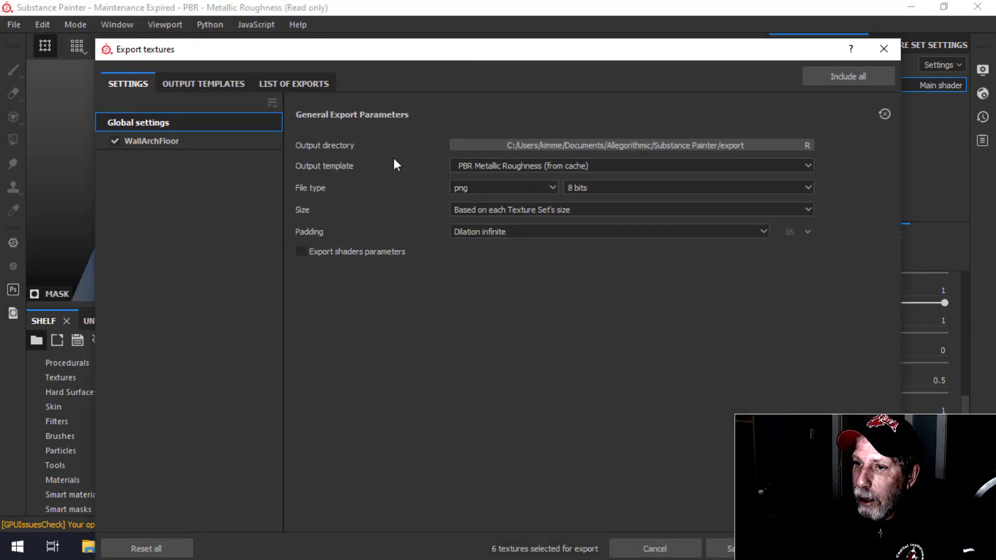
left_click(496, 167)
scroll(509, 207, "up", 5)
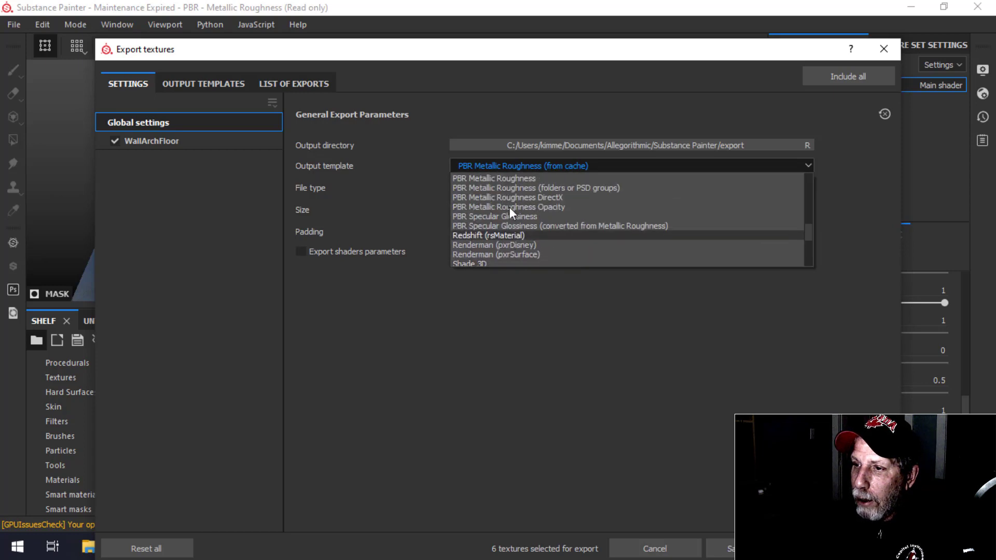
left_click(488, 178)
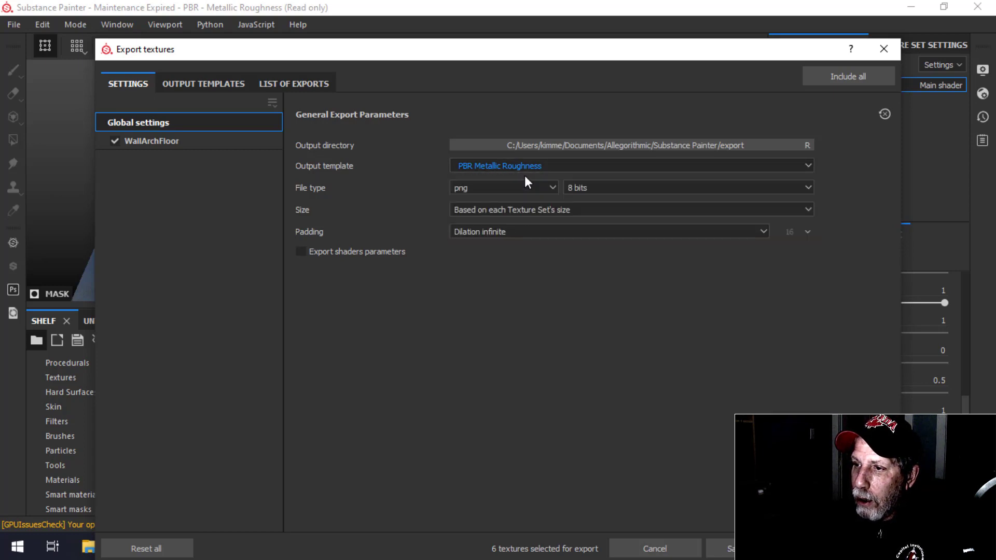
left_click(600, 186)
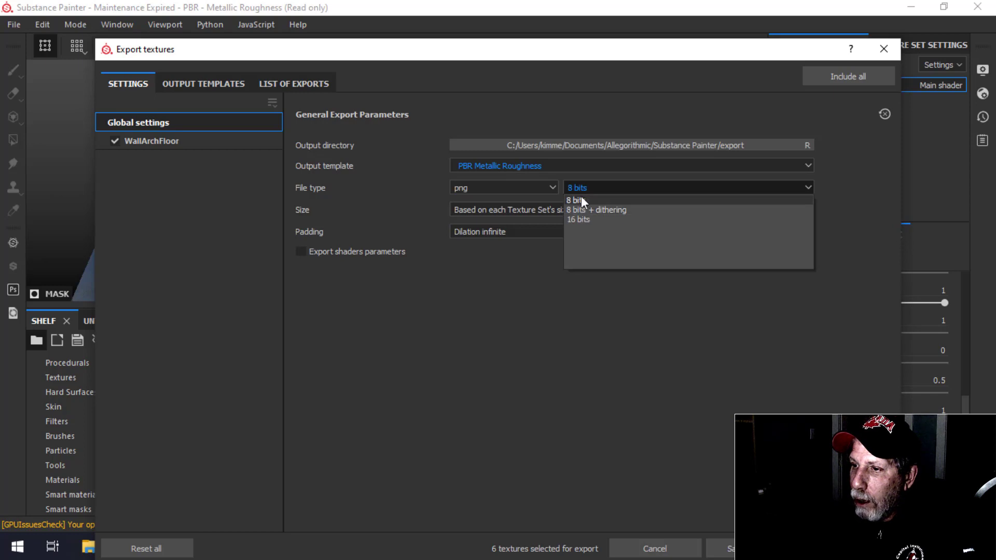
left_click(581, 200)
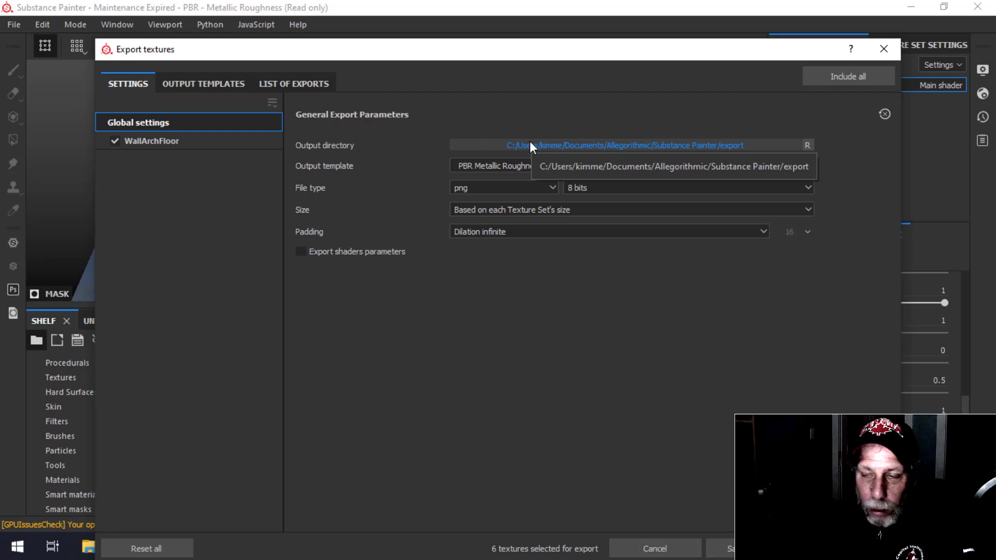
left_click(883, 49)
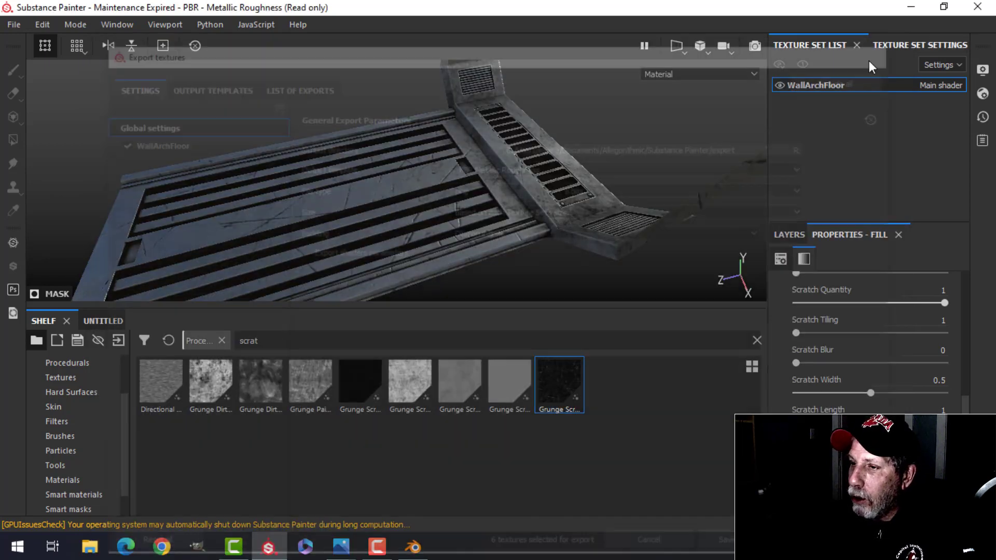
Step: Add a folder to the layer stack, move Fill layer 1, dirt and Steel Rough into it, and collapse it
left_click_drag(526, 210, 556, 173, "alt")
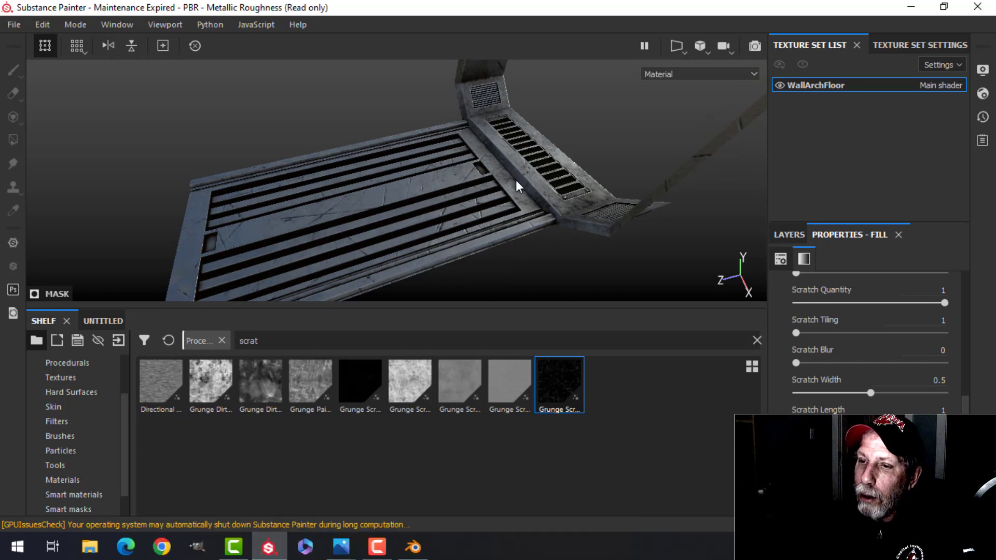
left_click_drag(503, 174, 493, 160, "alt")
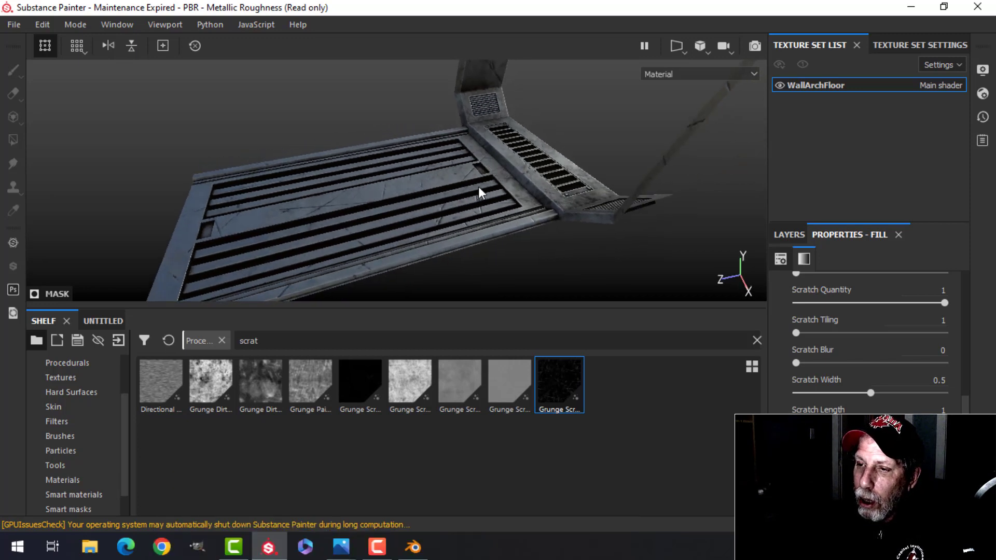
left_click(787, 234)
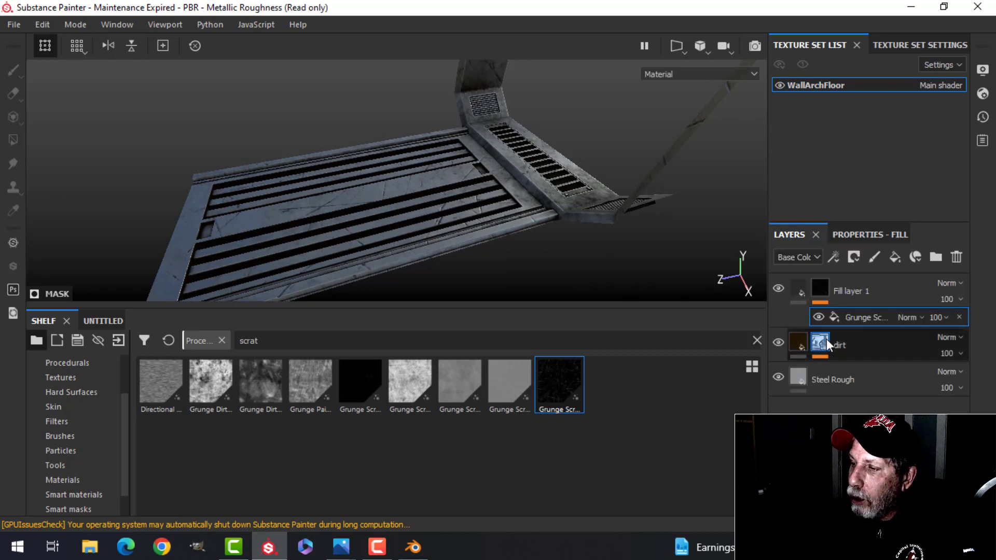
left_click(802, 293)
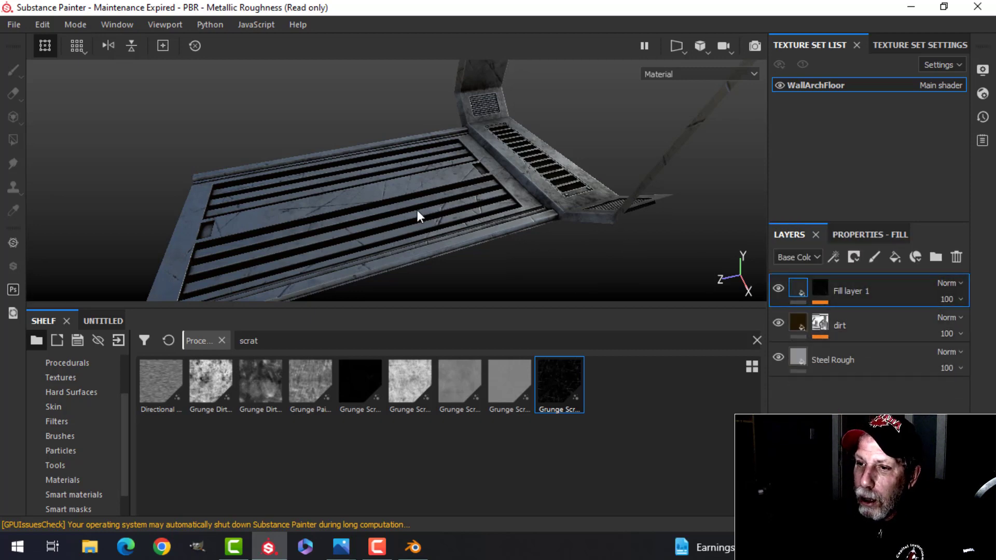
mouse_move(459, 178)
left_mouse_down("alt")
mouse_move(456, 193)
mouse_move(457, 178)
mouse_move(444, 189)
mouse_move(457, 191)
left_mouse_up("alt")
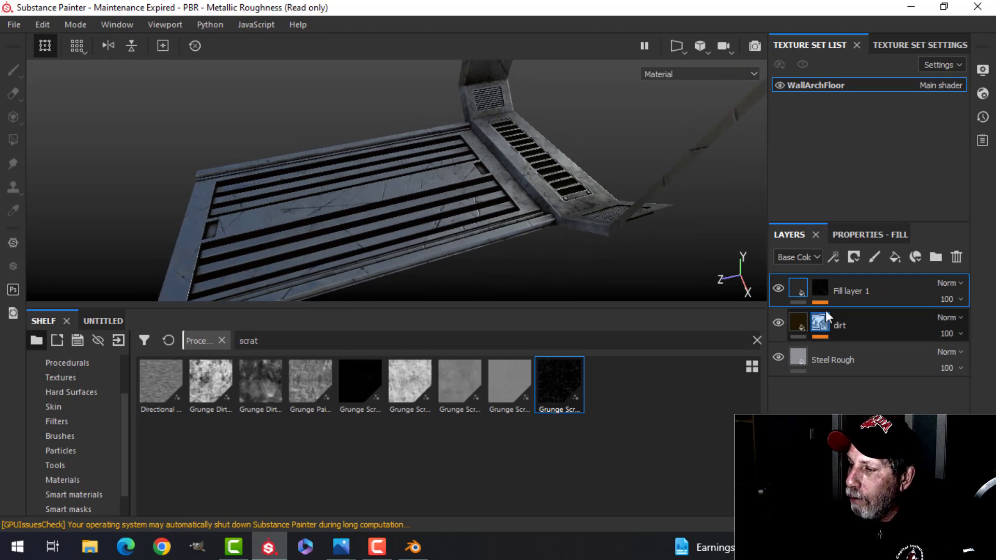
left_click(931, 258)
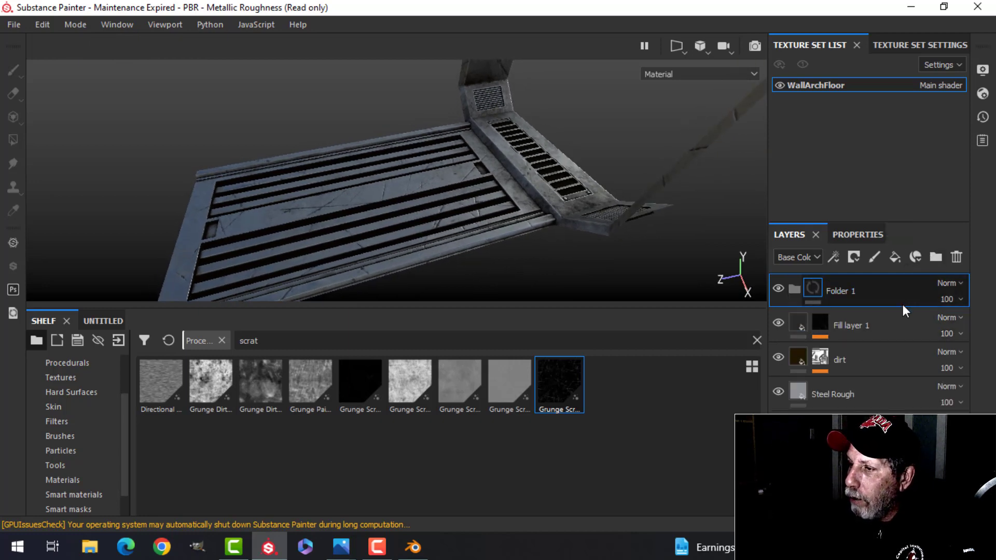
left_click(834, 321)
left_click(854, 353, "shift")
left_click(860, 394, "shift")
left_click_drag(846, 332, 851, 294)
left_click(794, 289)
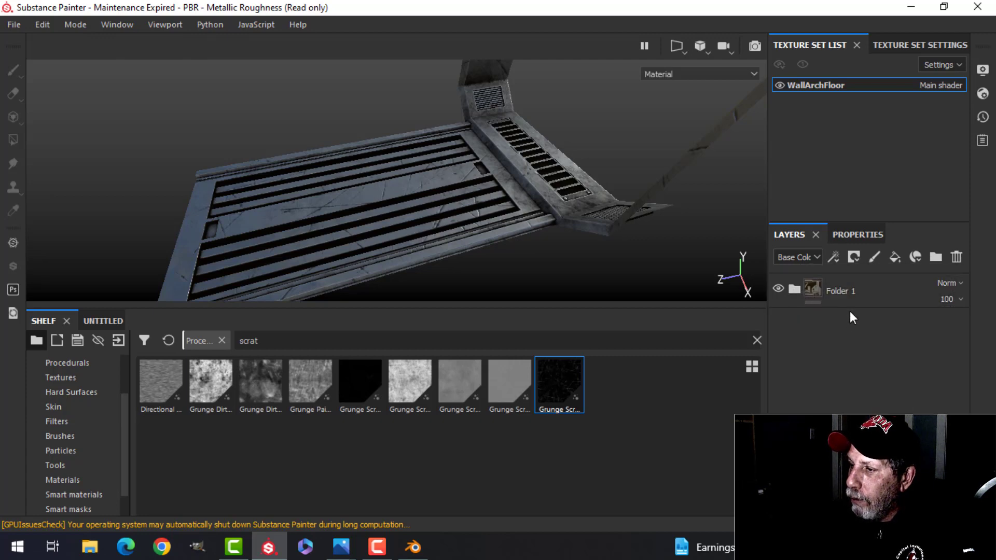
Step: Rename the layer folder as AlienMetal and create a smart material from it
double_click(843, 291)
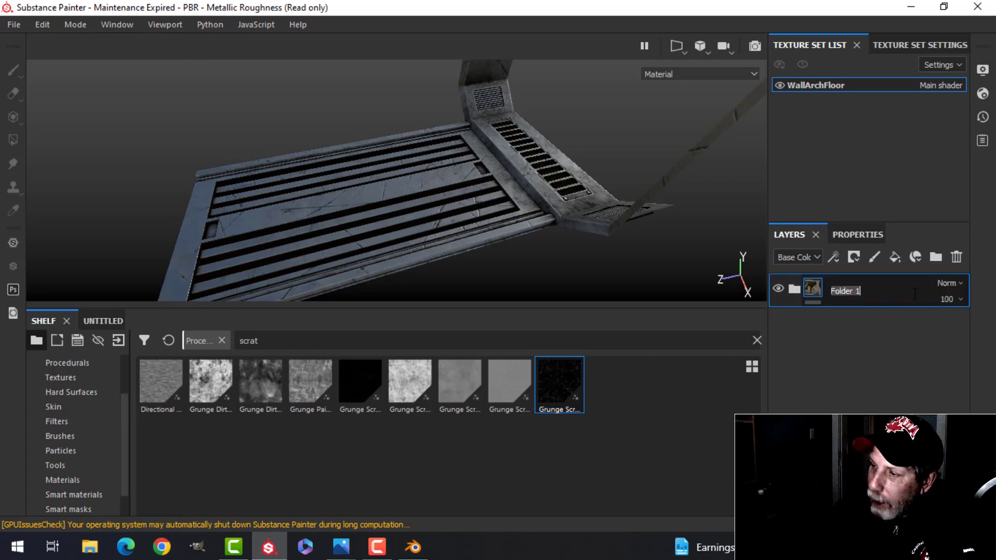
type("AlienMetal")
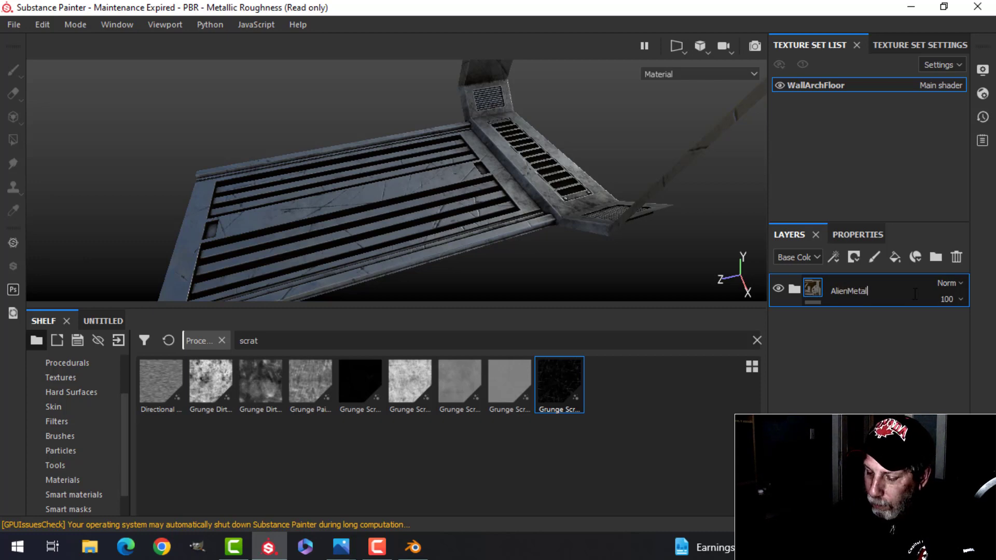
key("Return")
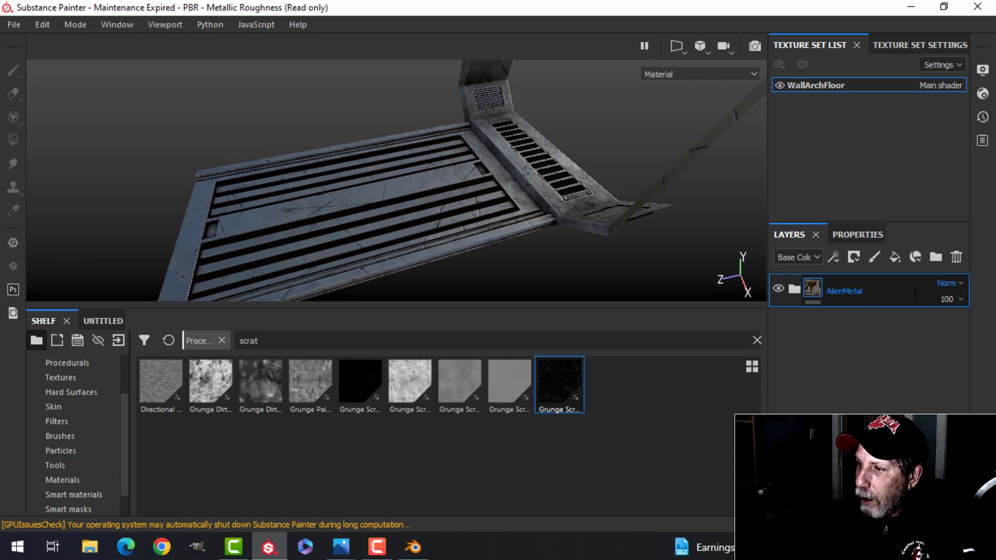
right_click(861, 292)
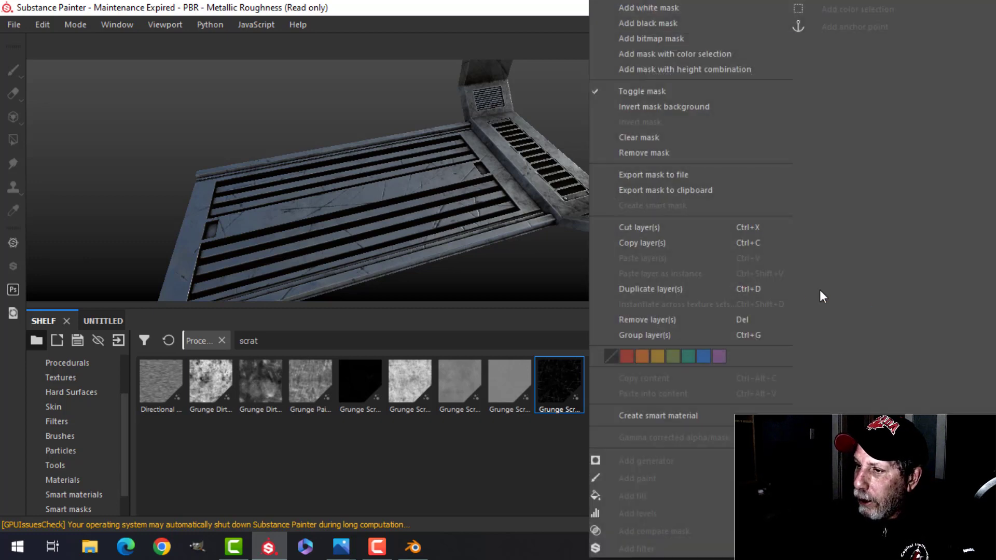
left_click(673, 415)
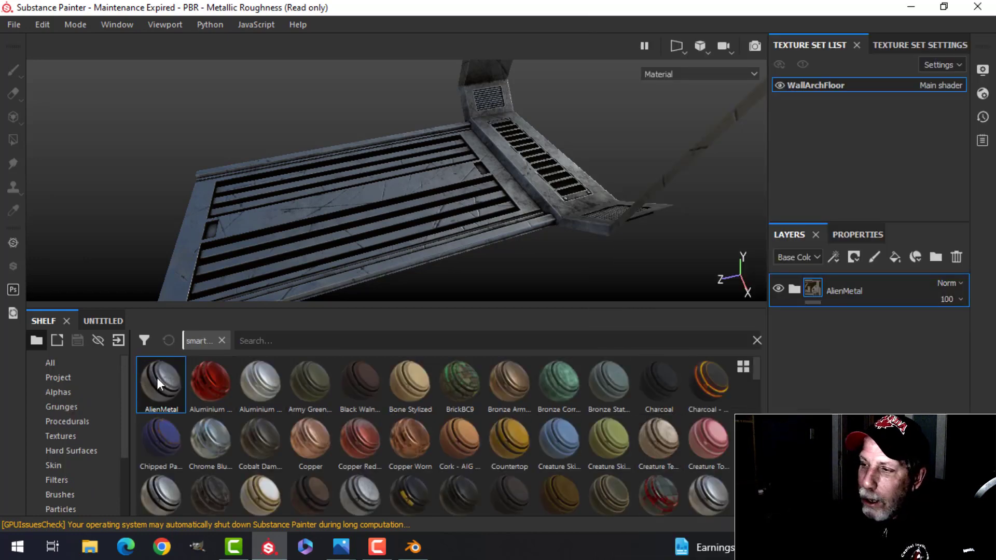
Step: Delete the AlienMetal folder from the layer stack and check the texture set's size, channels and baked mesh maps
left_click(957, 257)
left_click_drag(566, 183, 581, 166, "alt")
left_click(920, 44)
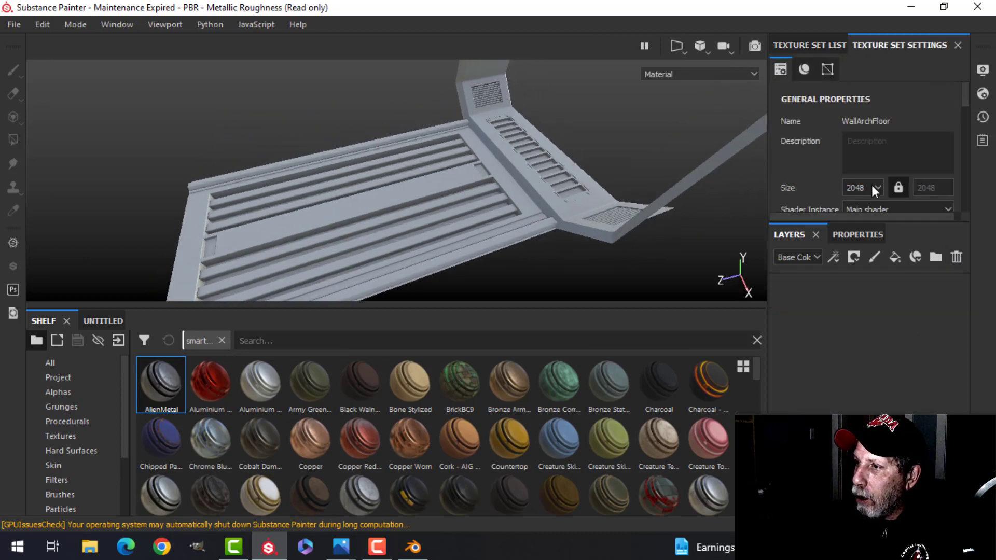
scroll(871, 181, "down", 5)
scroll(913, 173, "down", 2)
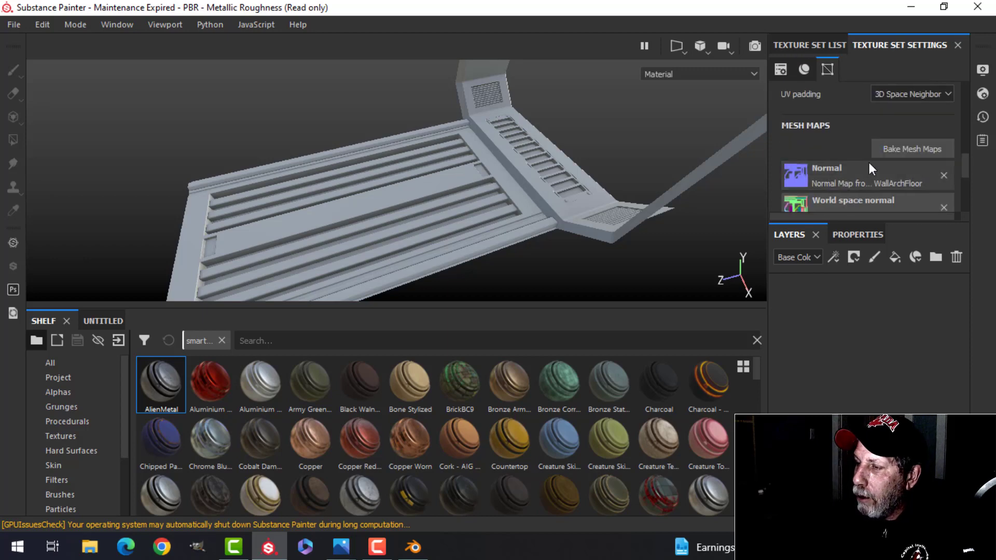
scroll(877, 168, "up", 3)
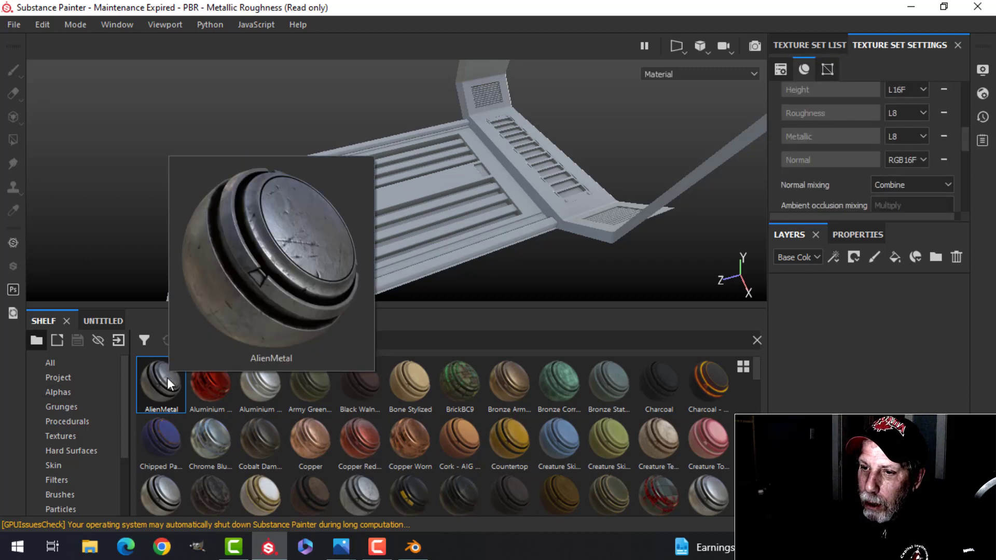
Step: Apply the AlienMetal smart material to the arch-and-floor mesh and inspect the floor slats and vents
left_click_drag(167, 378, 332, 254)
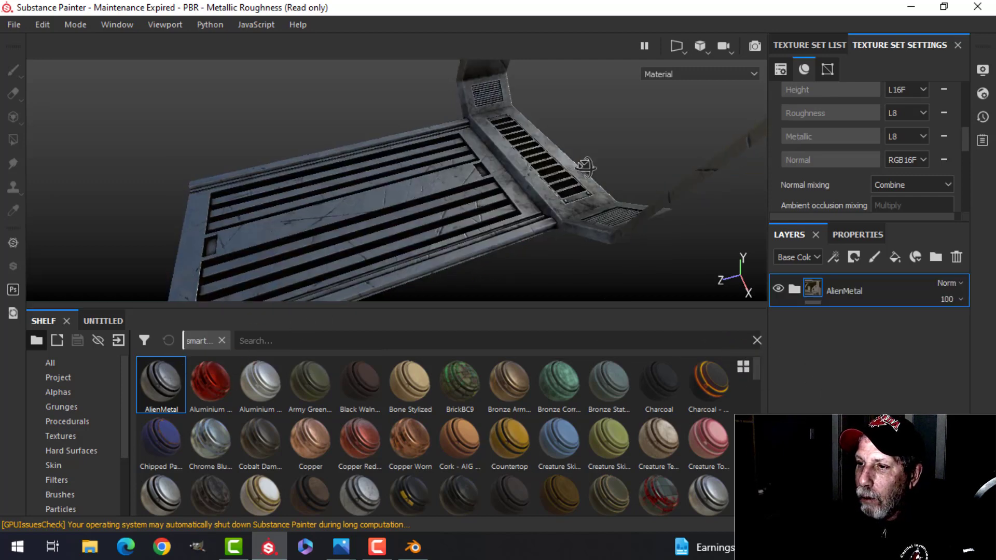
scroll(817, 148, "up", 1)
scroll(817, 149, "up", 2)
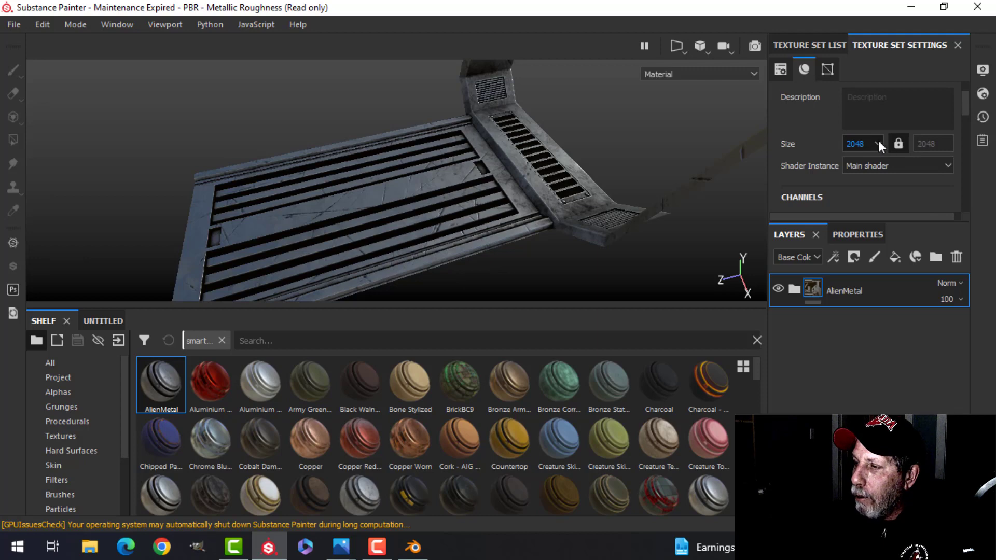
left_click_drag(571, 178, 423, 201, "alt")
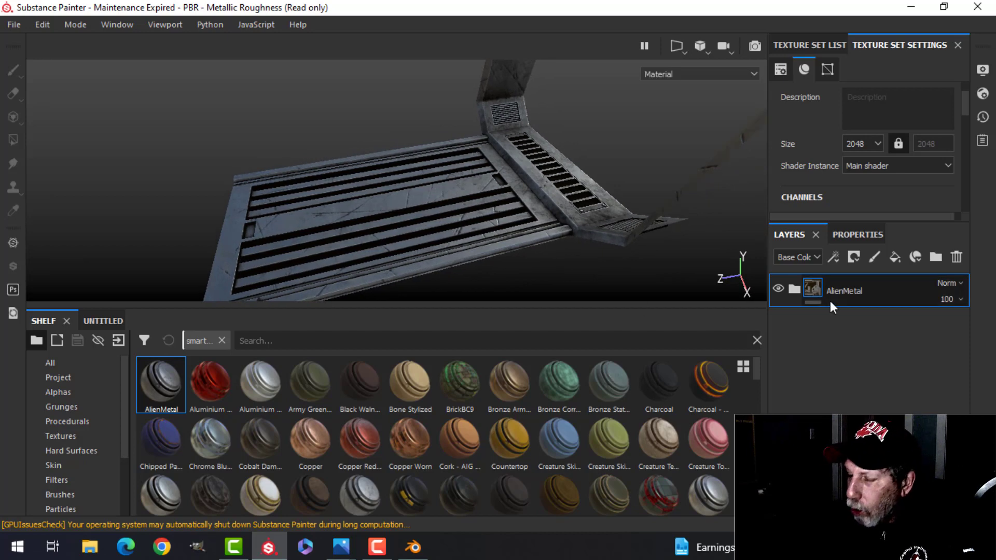
left_click_drag(517, 191, 509, 191, "alt")
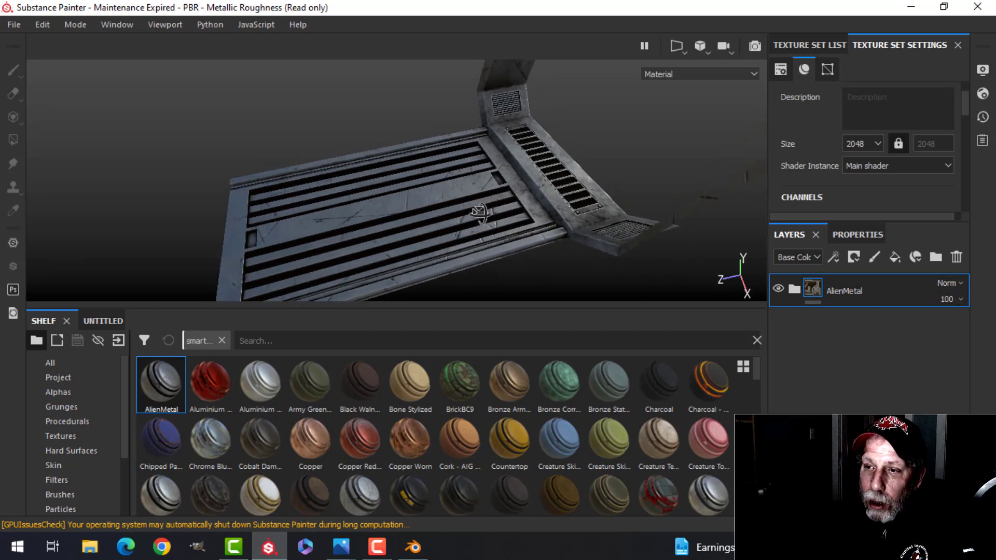
scroll(482, 217, "up", 3)
mouse_move(483, 216)
left_mouse_down("alt")
mouse_move(473, 189)
mouse_move(489, 218)
mouse_move(526, 202)
mouse_move(513, 204)
mouse_move(506, 189)
left_mouse_up("alt")
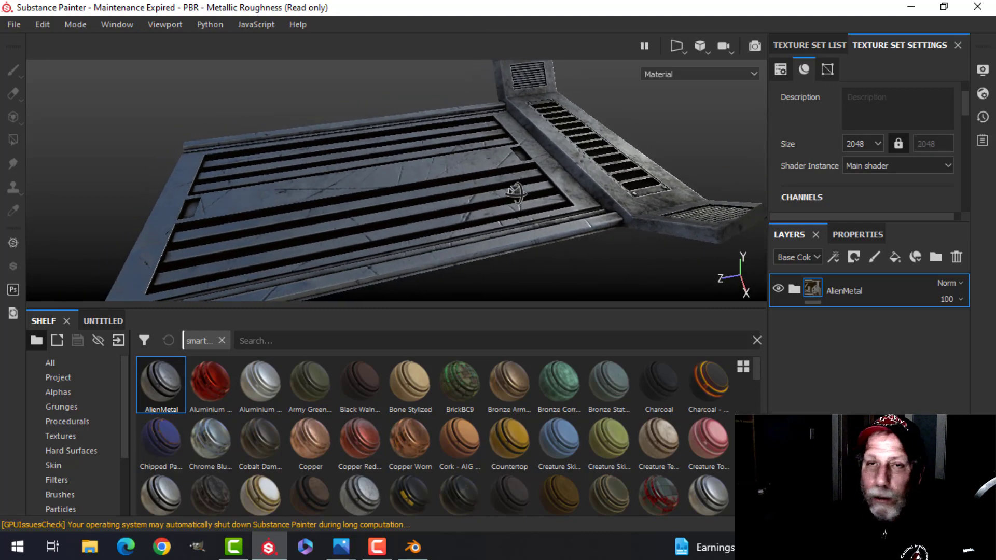